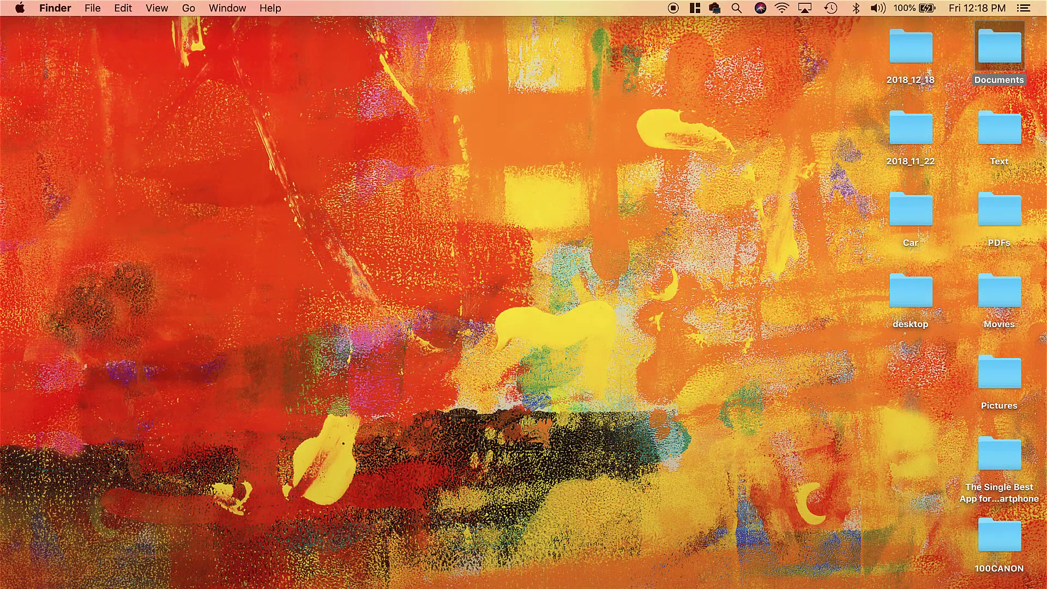
Launch Dashlane from the Applications stack to show its Passwords vault of saved logins.
{"action": "left_click", "coordinate": [853, 579]}
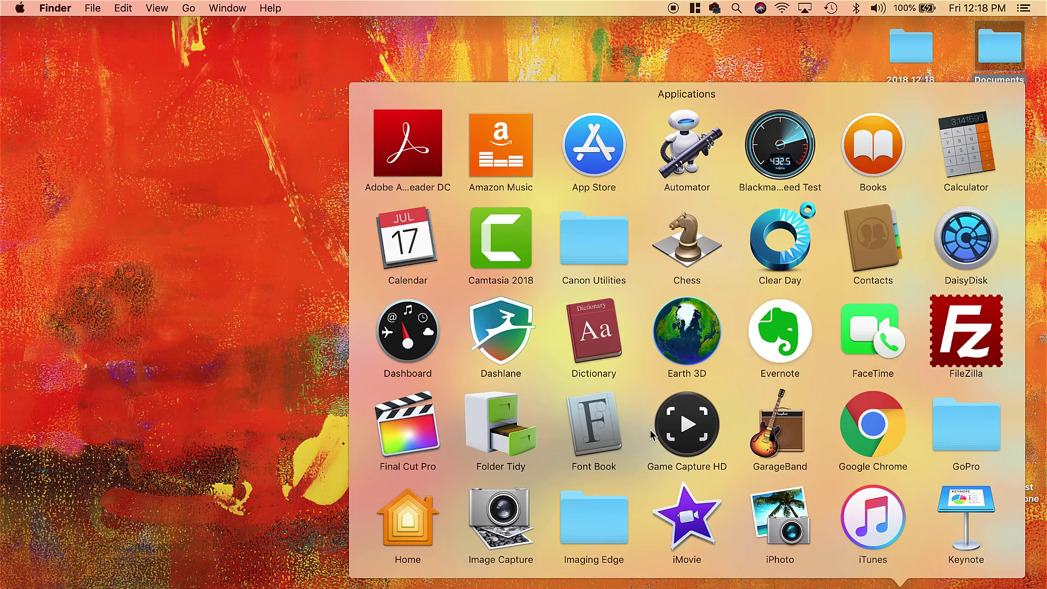
{"action": "left_click", "coordinate": [503, 338]}
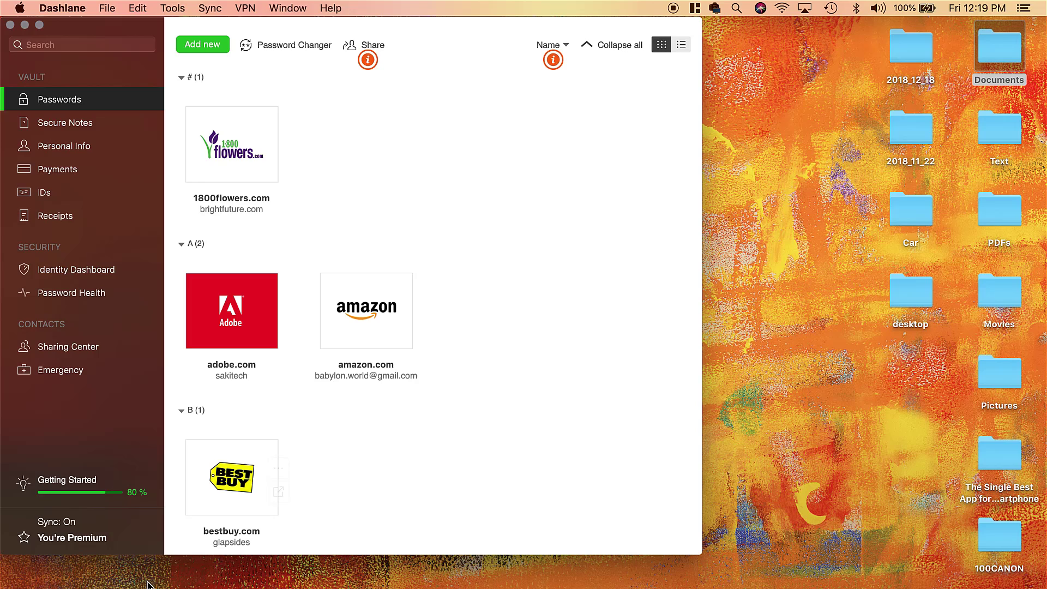
In Safari, search Dashlane's vault for 'net', open netflix.com and go to Sign In.
{"action": "left_click", "coordinate": [130, 579]}
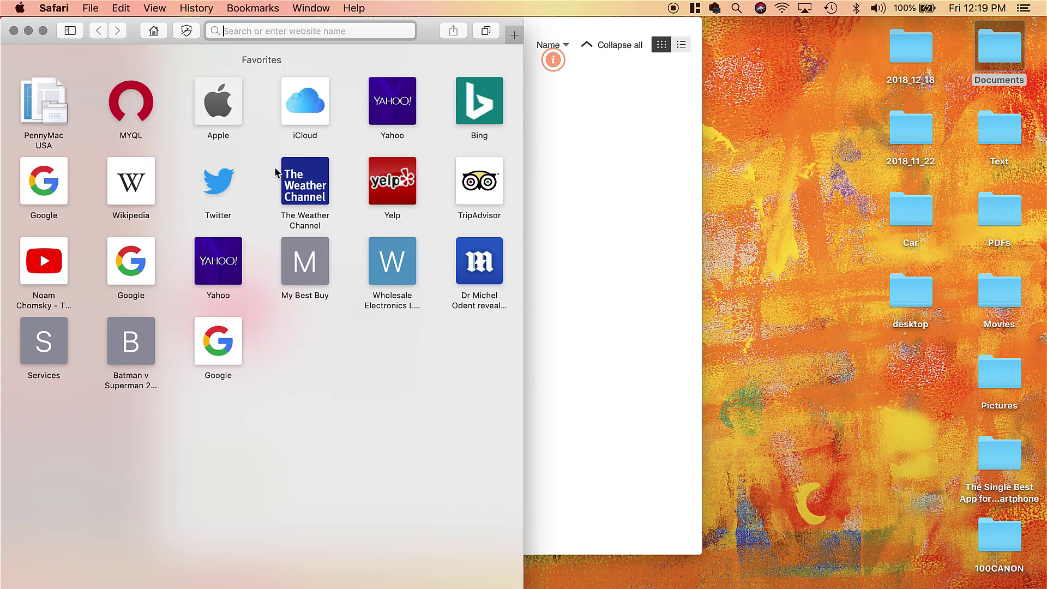
{"action": "left_click", "coordinate": [191, 31]}
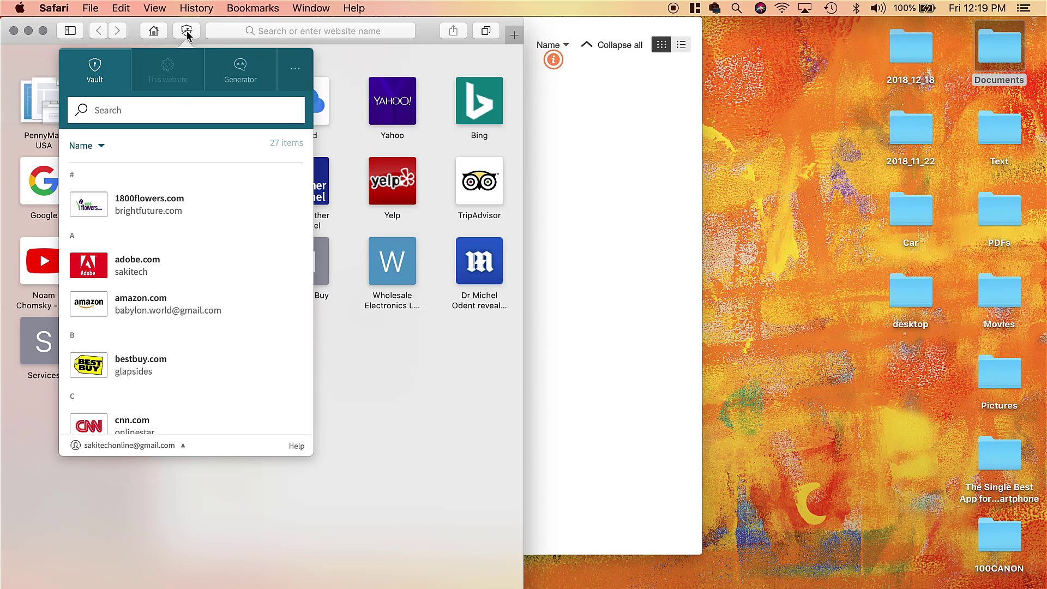
{"action": "type", "text": "net"}
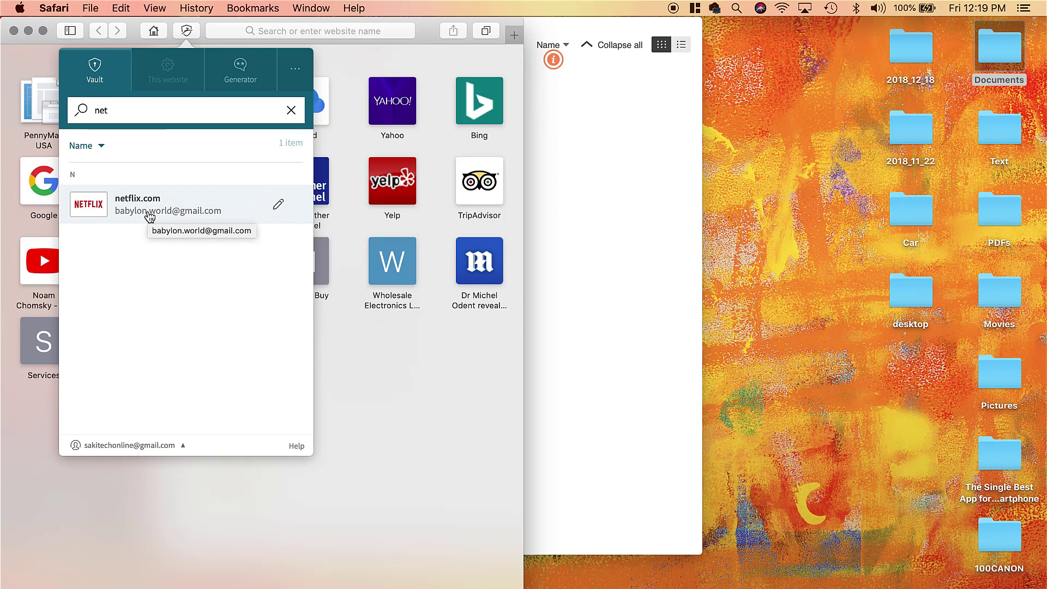
{"action": "left_click", "coordinate": [170, 216]}
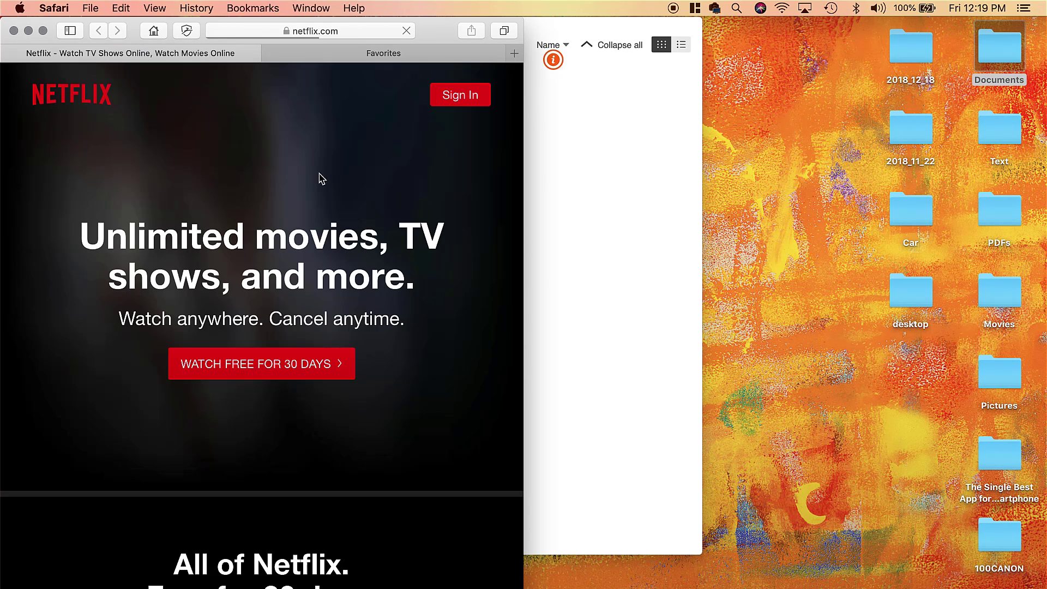
{"action": "left_click", "coordinate": [461, 99]}
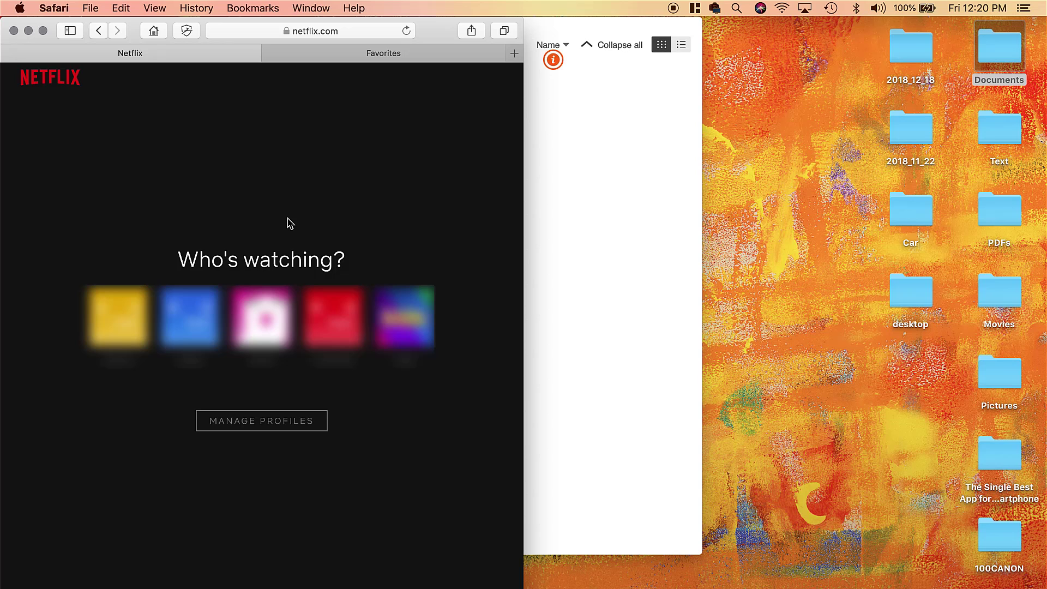
Pick a Netflix profile, then autofill the eBay shipping address with Dashlane's saved identity.
{"action": "left_click", "coordinate": [111, 323]}
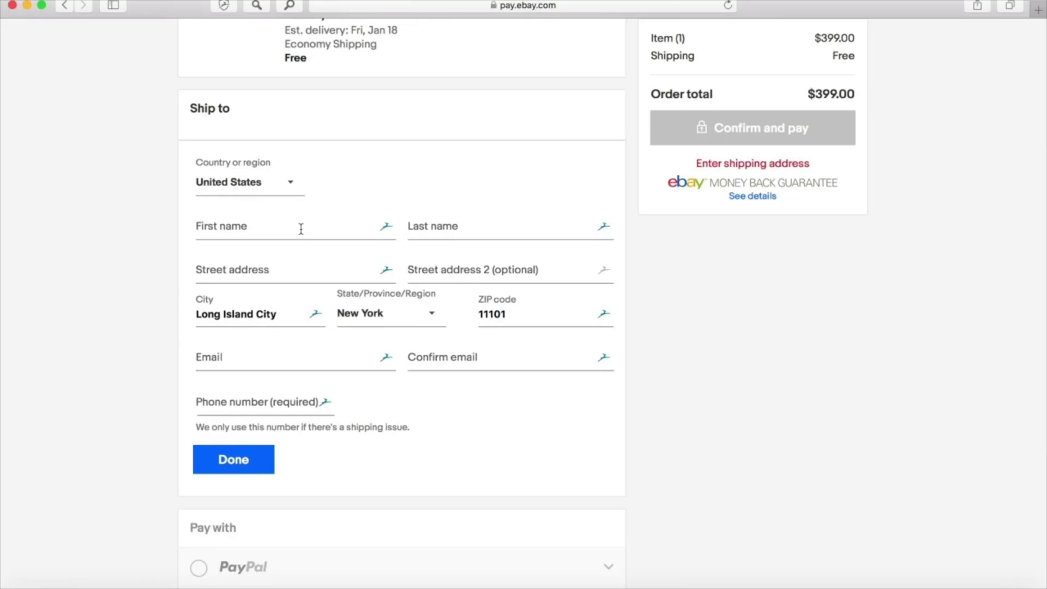
{"action": "left_click", "coordinate": [299, 228]}
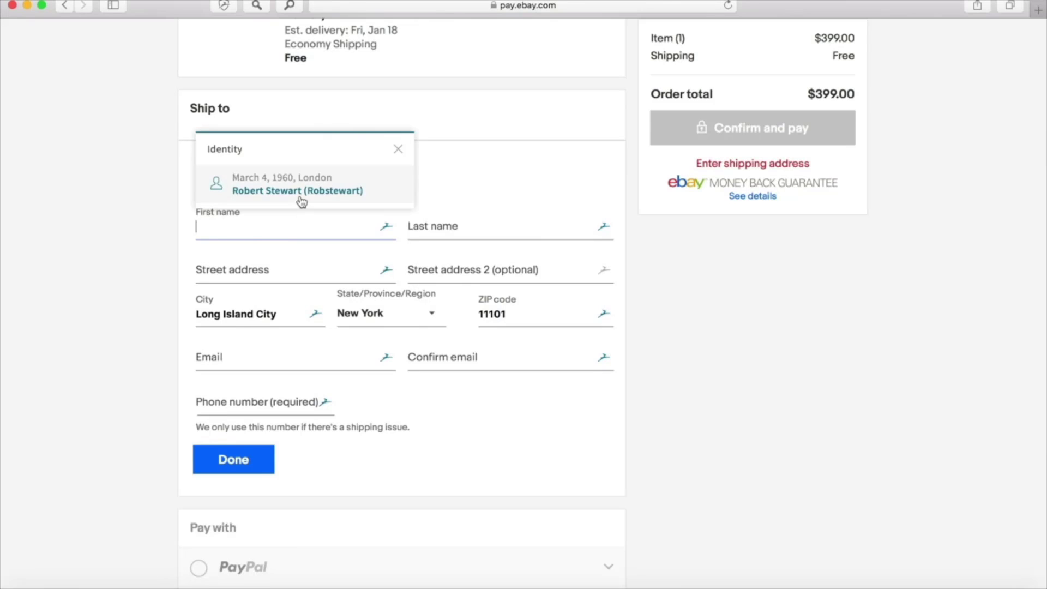
{"action": "left_click", "coordinate": [301, 197]}
{"action": "left_click", "coordinate": [233, 459]}
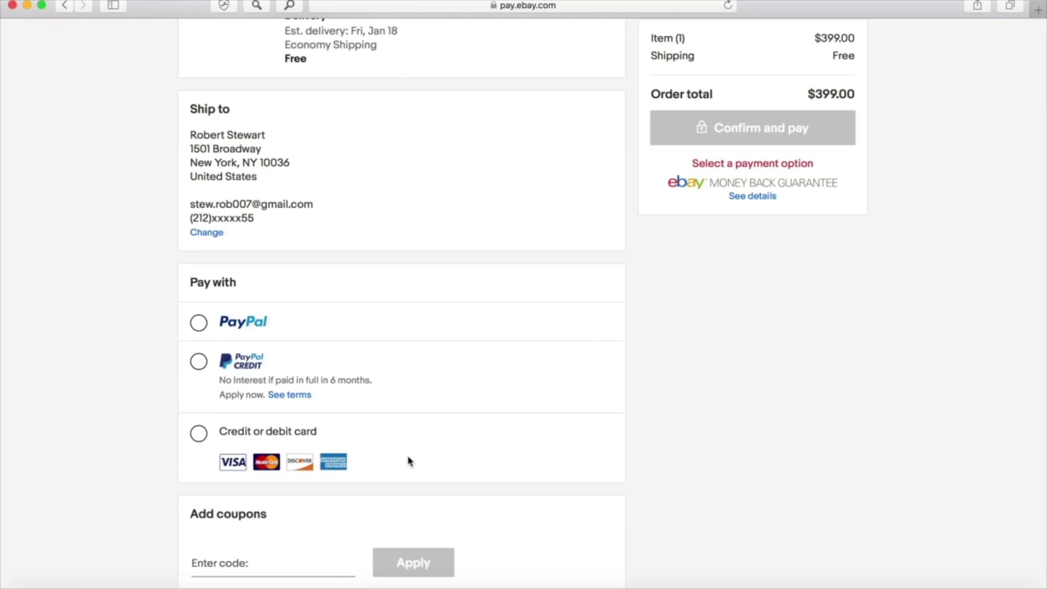
Pay by credit or debit card, autofilling the saved card's number, expiry and security code.
{"action": "scroll", "coordinate": [409, 458], "scroll_direction": "down", "scroll_amount": 3}
{"action": "left_click", "coordinate": [199, 317]}
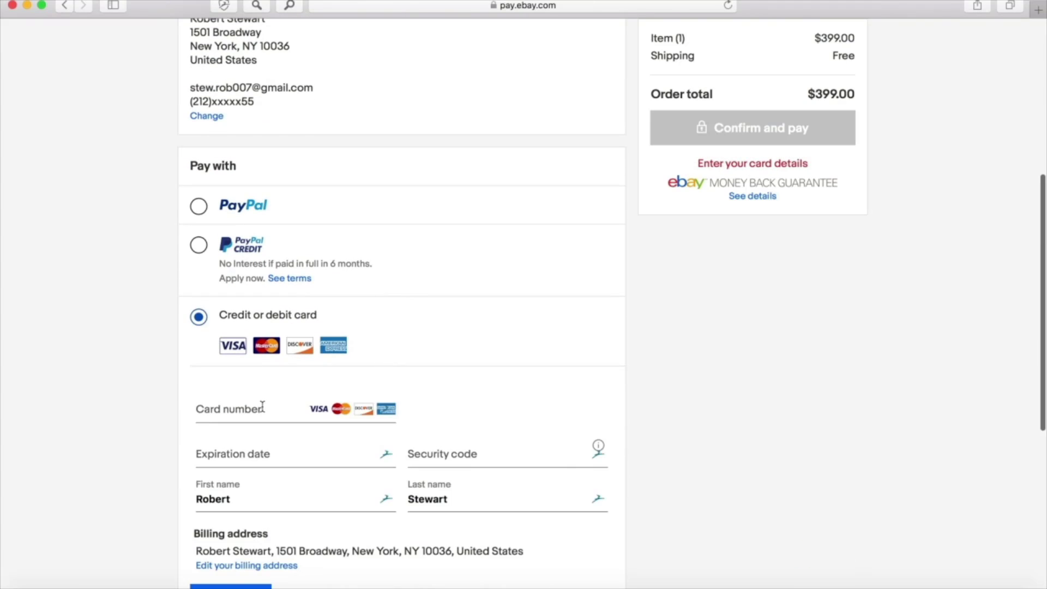
{"action": "scroll", "coordinate": [262, 407], "scroll_direction": "down", "scroll_amount": 3}
{"action": "left_click", "coordinate": [257, 308]}
{"action": "left_click", "coordinate": [432, 178]}
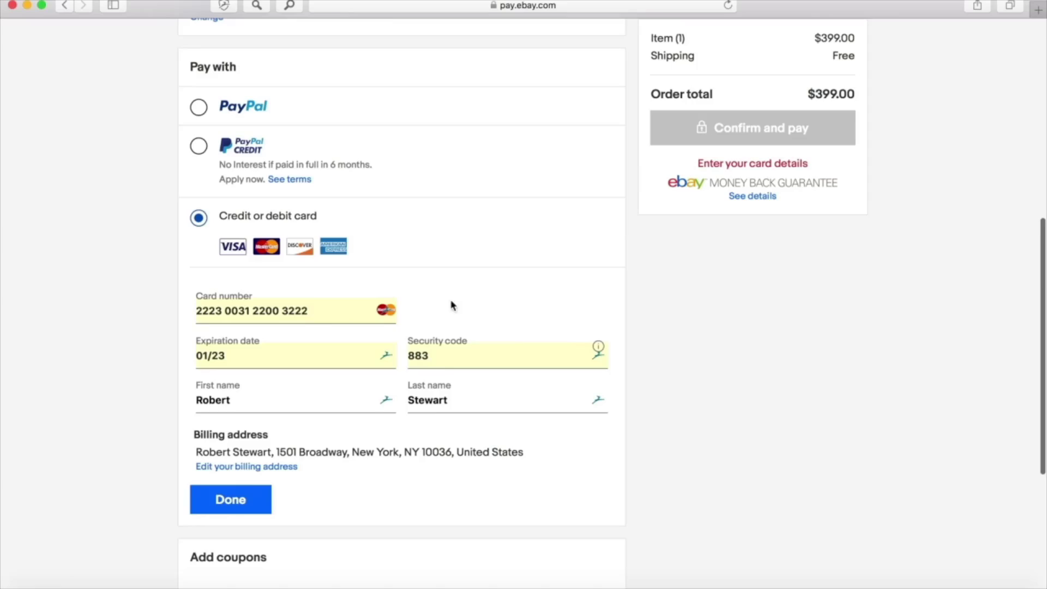
{"action": "left_click", "coordinate": [227, 497]}
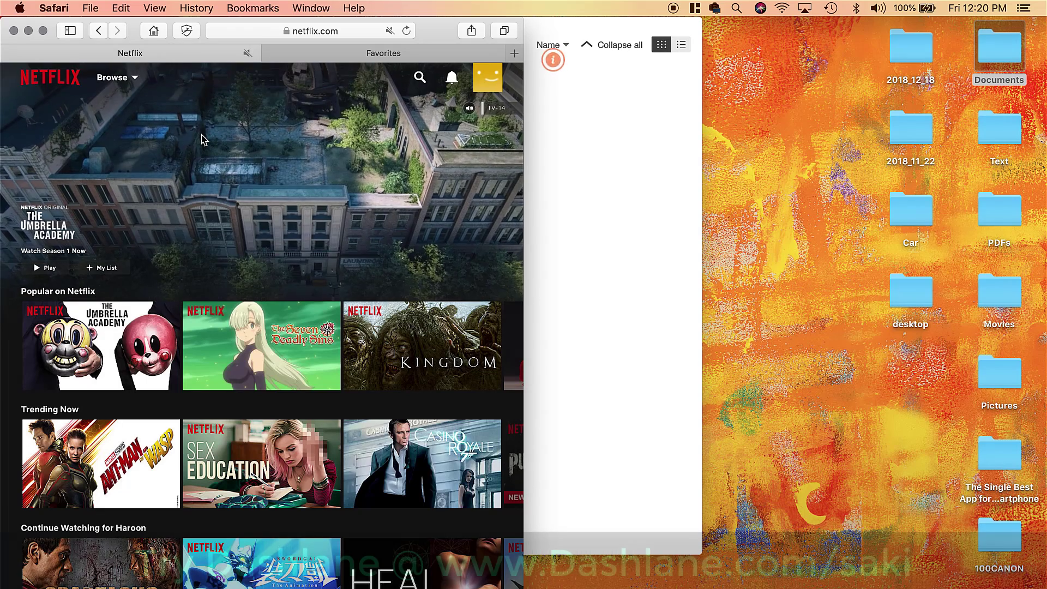
Minimize Safari and browse Dashlane's Secure Notes, Personal Info, Payments, IDs and Receipts sections.
{"action": "left_click", "coordinate": [28, 31]}
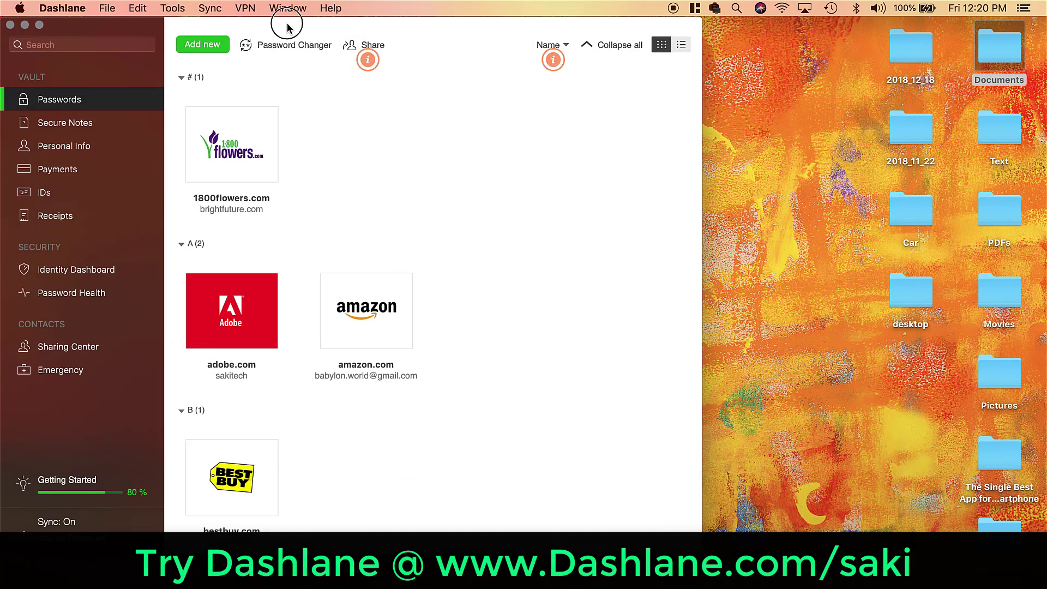
{"action": "left_click", "coordinate": [107, 127]}
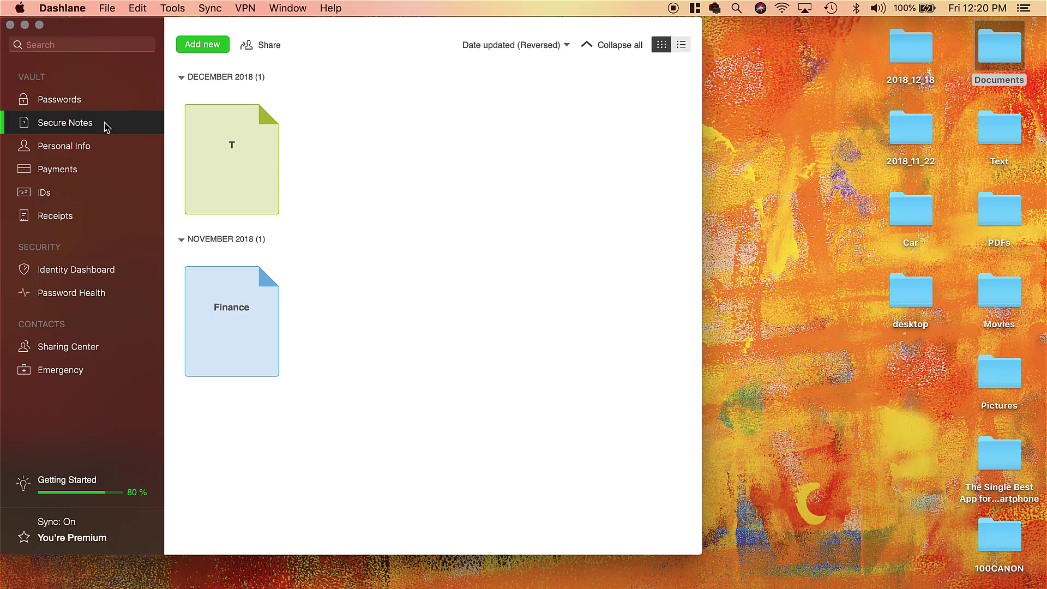
{"action": "mouse_move", "coordinate": [248, 159]}
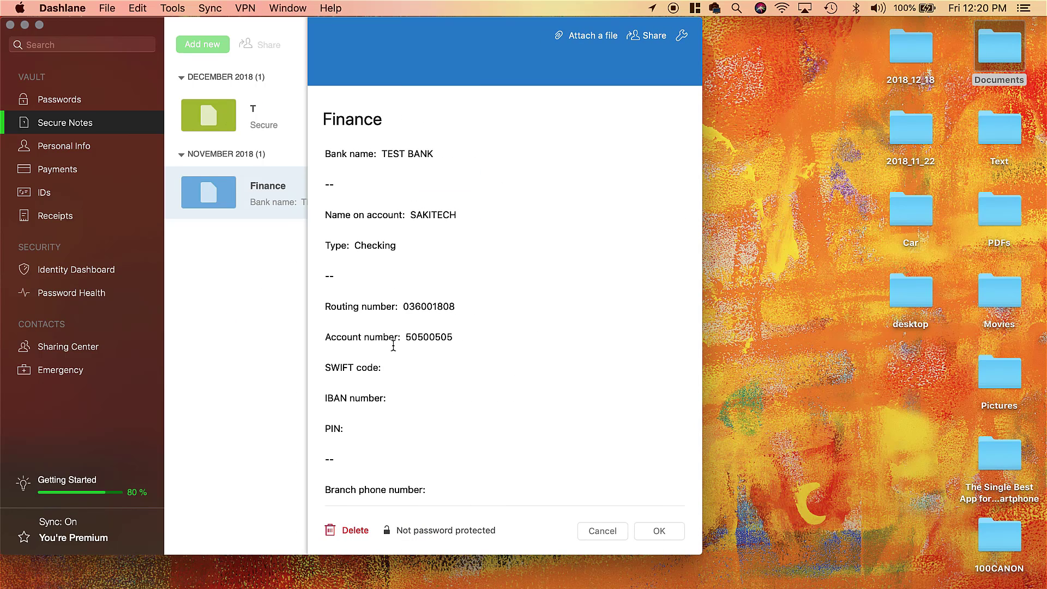
{"action": "left_click", "coordinate": [112, 146]}
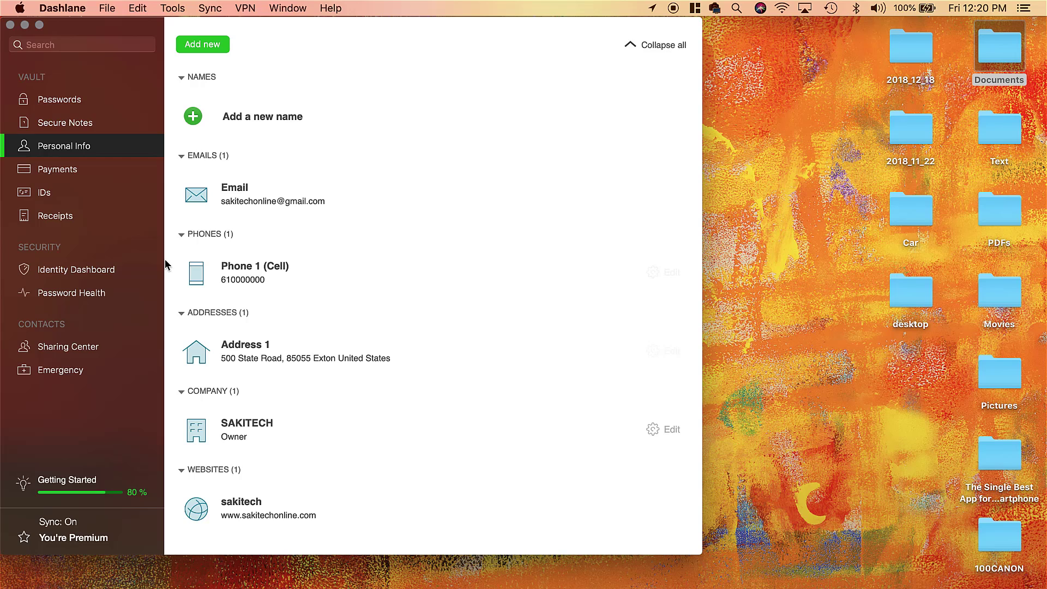
{"action": "left_click", "coordinate": [125, 175]}
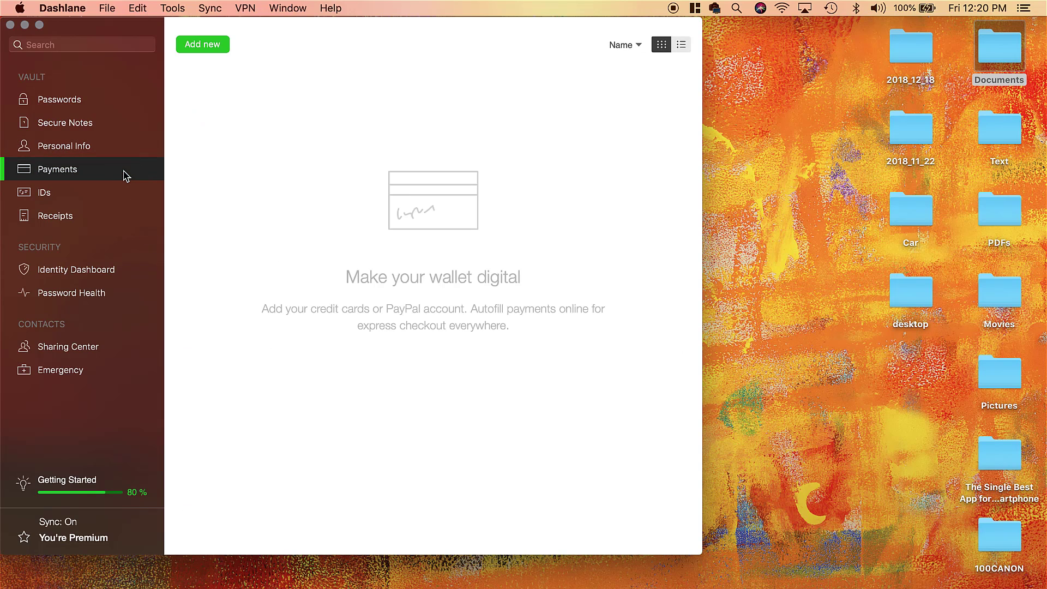
{"action": "left_click", "coordinate": [98, 199]}
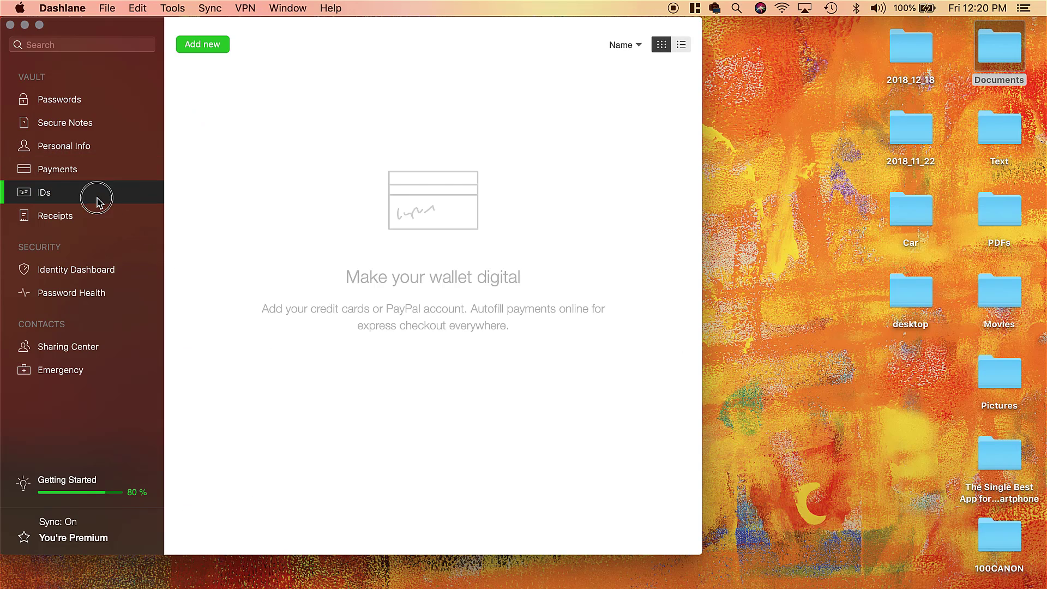
{"action": "left_click", "coordinate": [88, 221]}
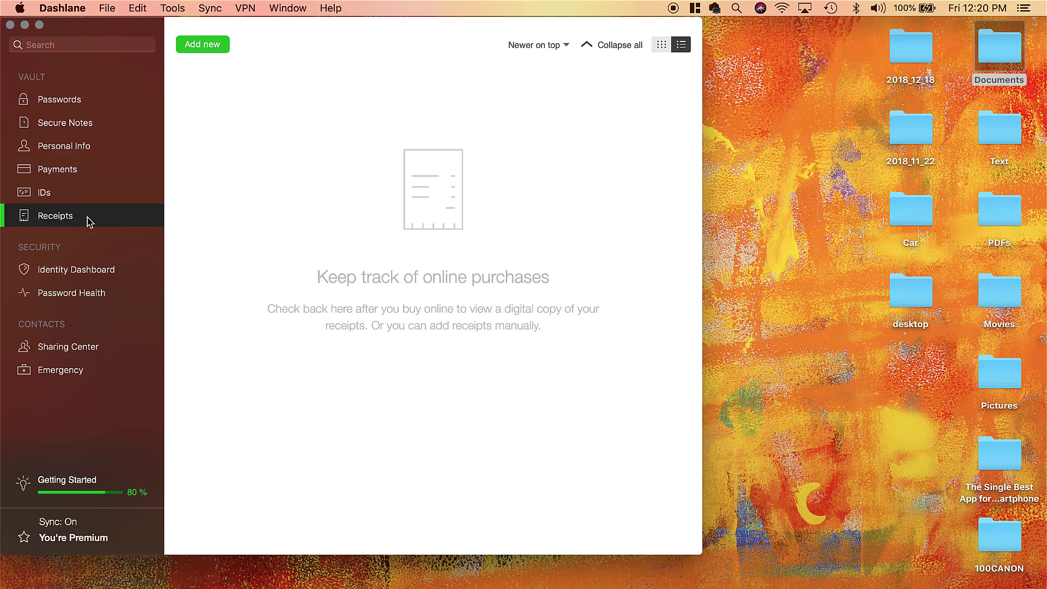
Open Identity Dashboard's Password Health, checking Reused, Weak and Excluded tabs, ending on Weak.
{"action": "left_click", "coordinate": [81, 272]}
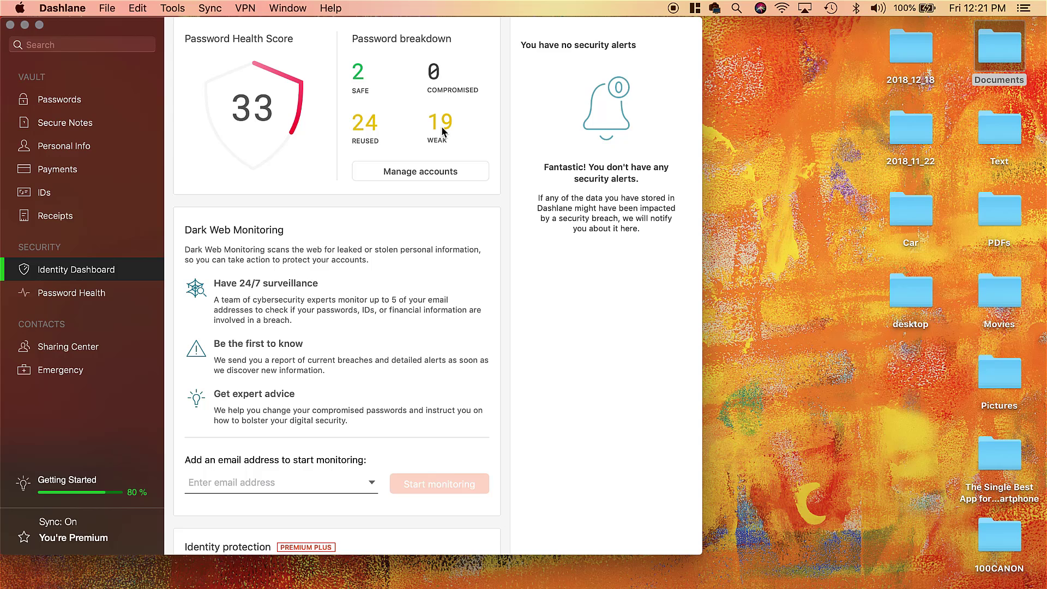
{"action": "left_click", "coordinate": [102, 295]}
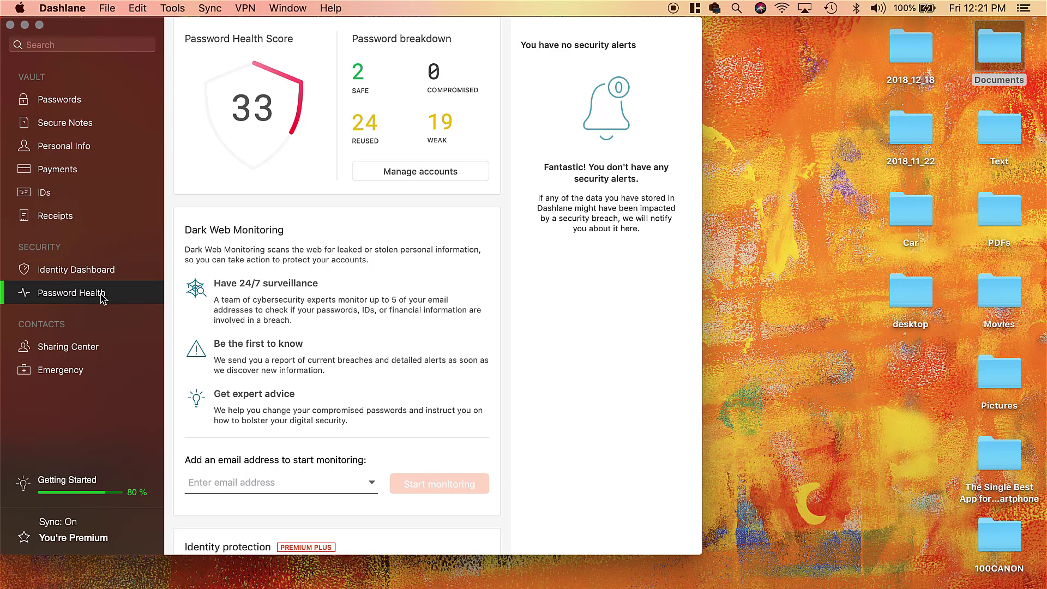
{"action": "left_click", "coordinate": [306, 252]}
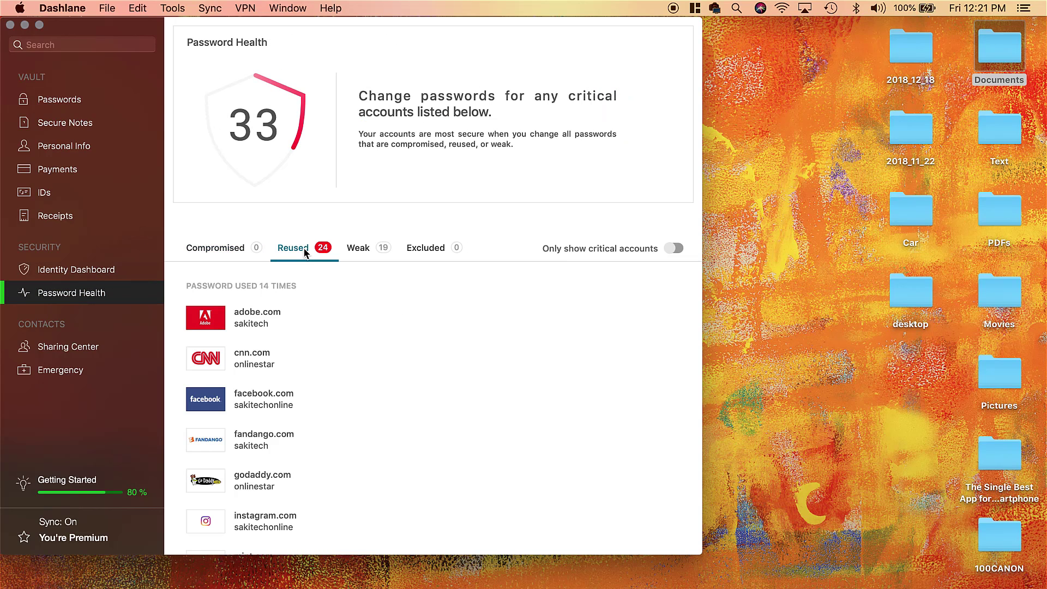
{"action": "left_click", "coordinate": [359, 253]}
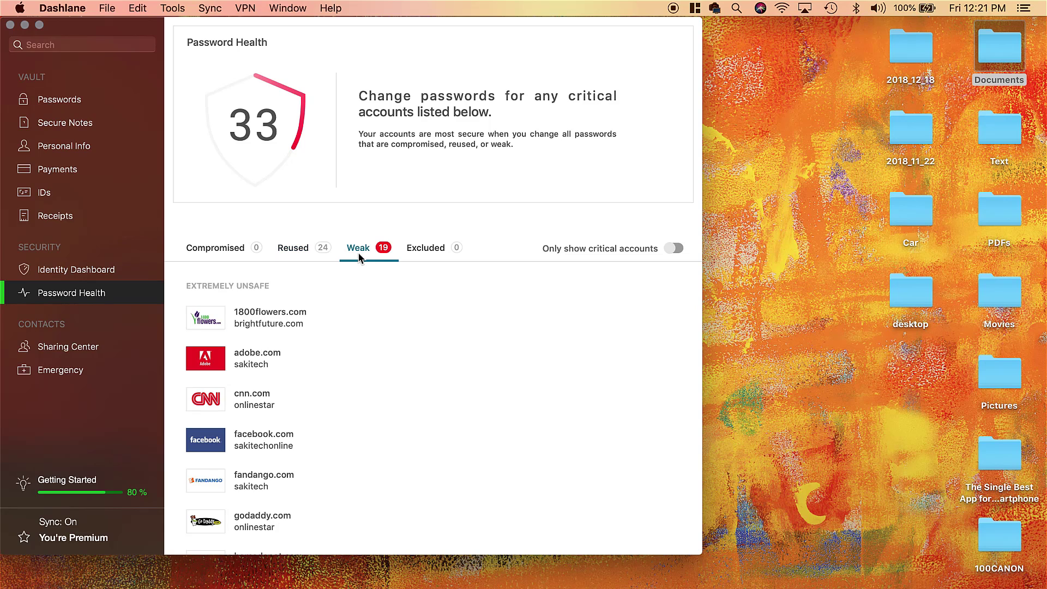
{"action": "left_click", "coordinate": [427, 255]}
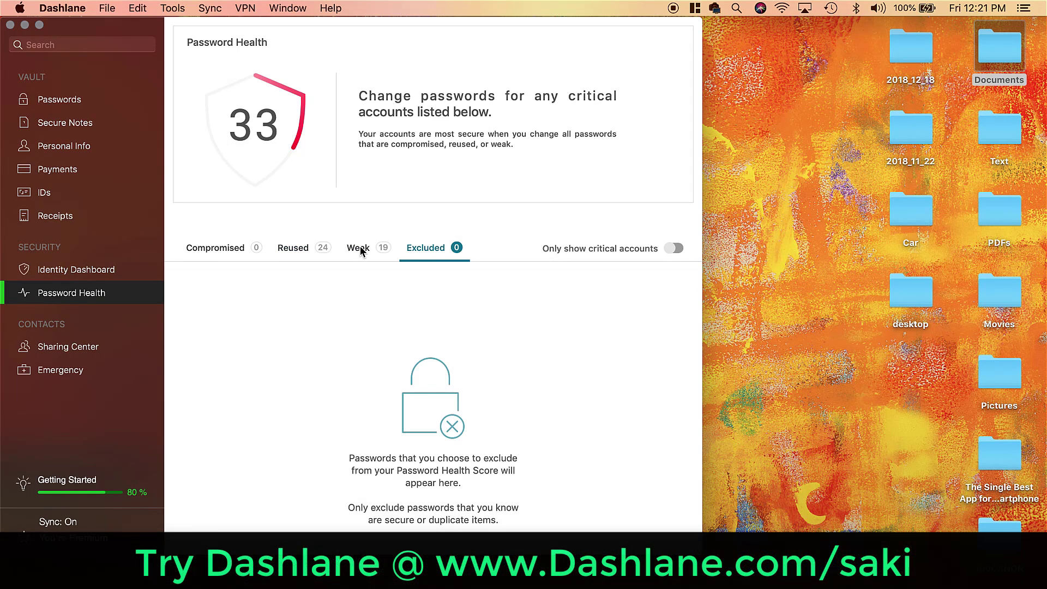
{"action": "left_click", "coordinate": [360, 248]}
{"action": "mouse_move", "coordinate": [270, 320]}
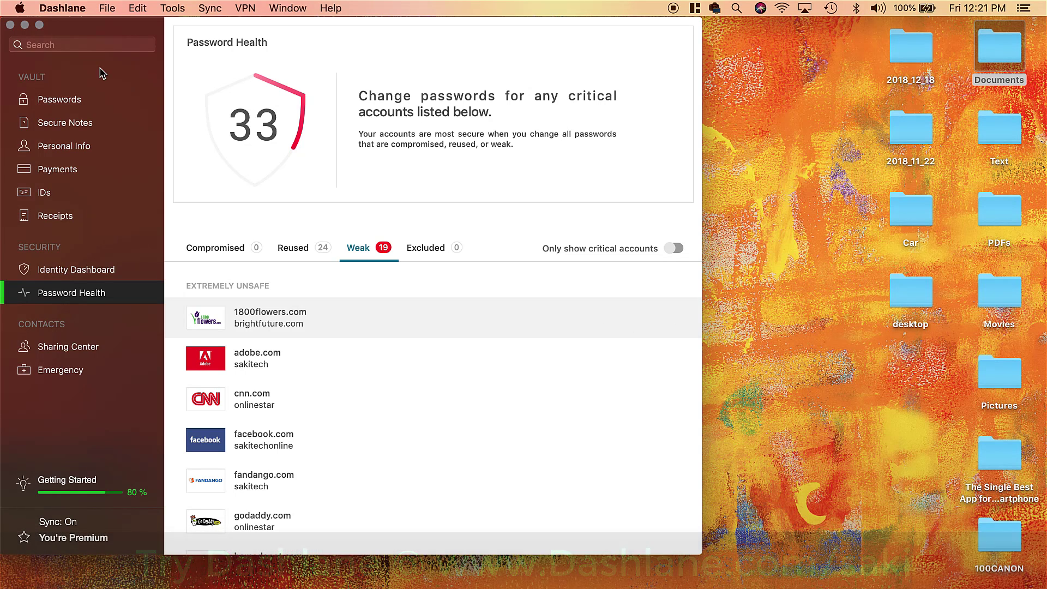
Return to the Passwords list and view the Password Changer, which flags crunchyroll.com as unsafe.
{"action": "left_click", "coordinate": [82, 102]}
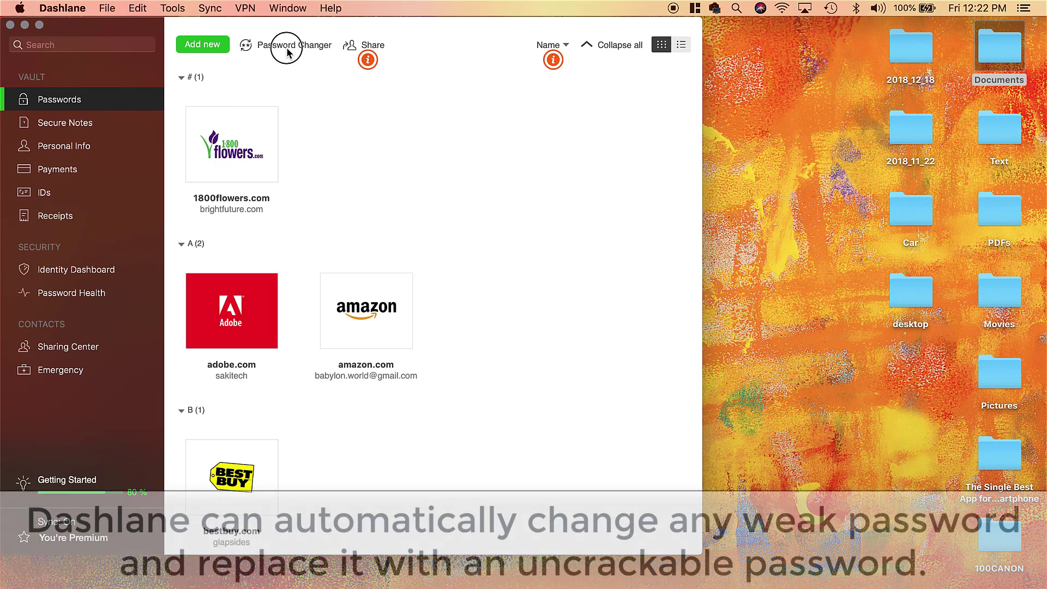
{"action": "left_click", "coordinate": [287, 49]}
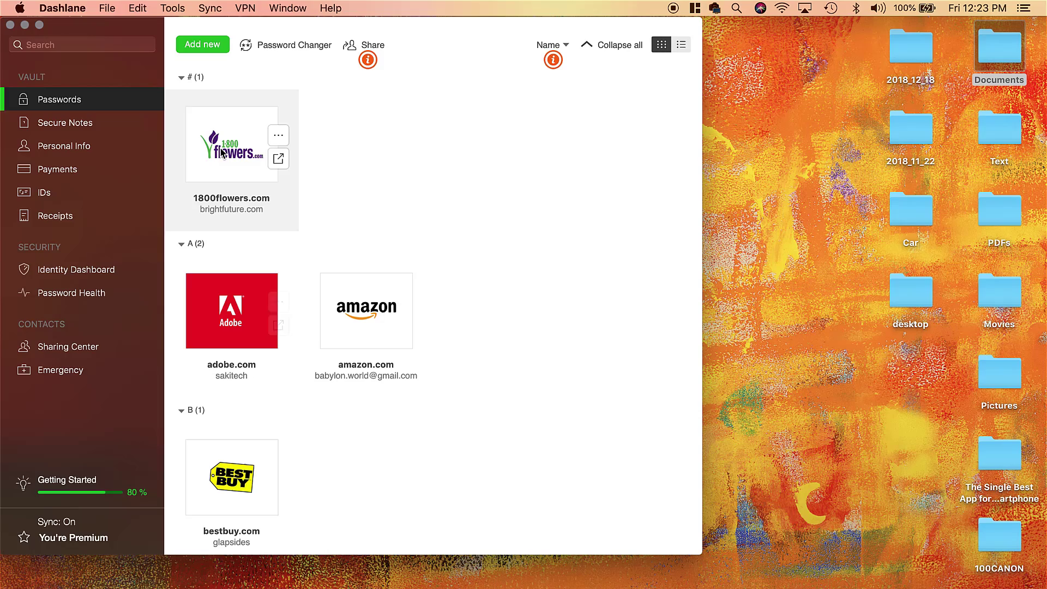
{"action": "left_click", "coordinate": [244, 156]}
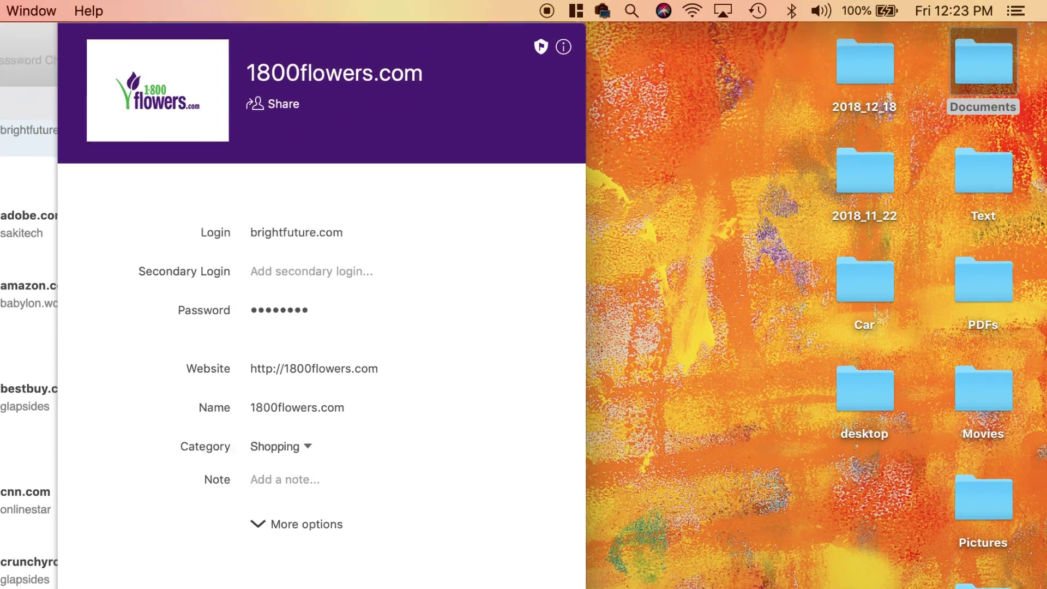
{"action": "mouse_move", "coordinate": [552, 48]}
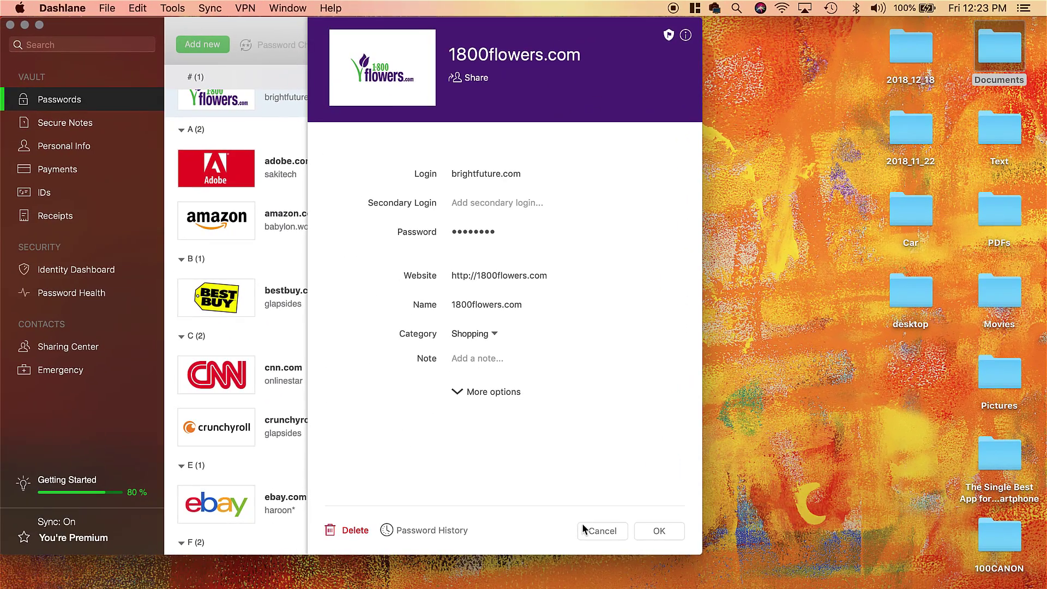
{"action": "left_click", "coordinate": [583, 526]}
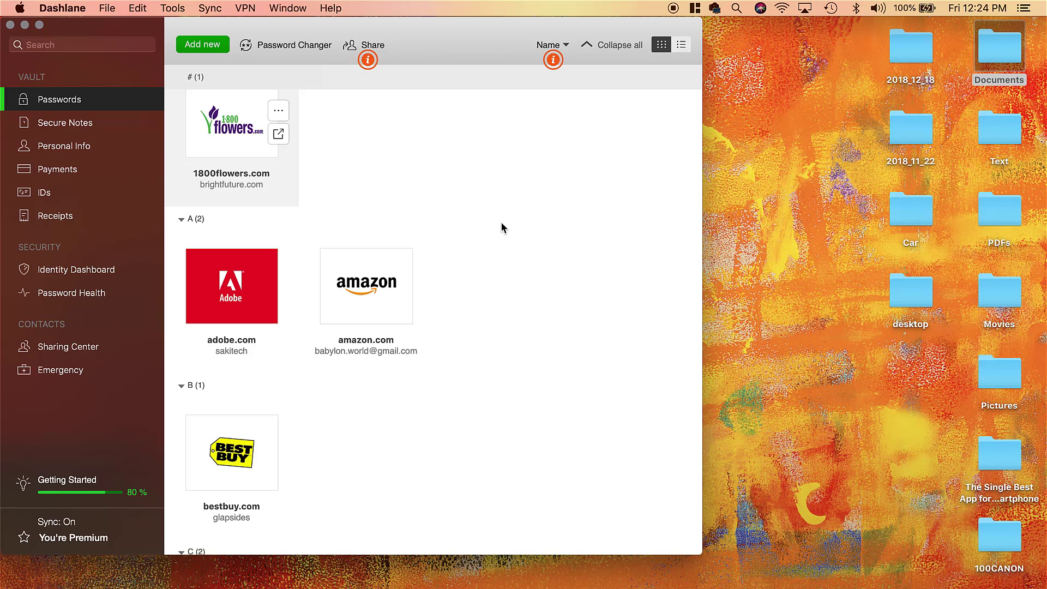
{"action": "left_click", "coordinate": [205, 46]}
{"action": "left_click", "coordinate": [329, 134]}
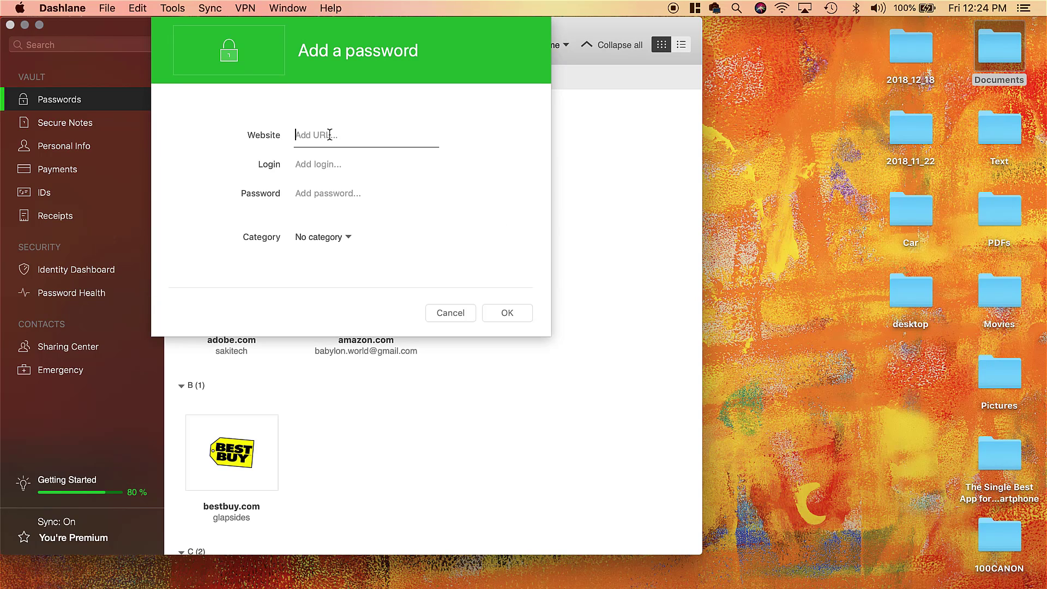
{"action": "type", "text": "www.web.com"}
{"action": "key", "text": "Tab"}
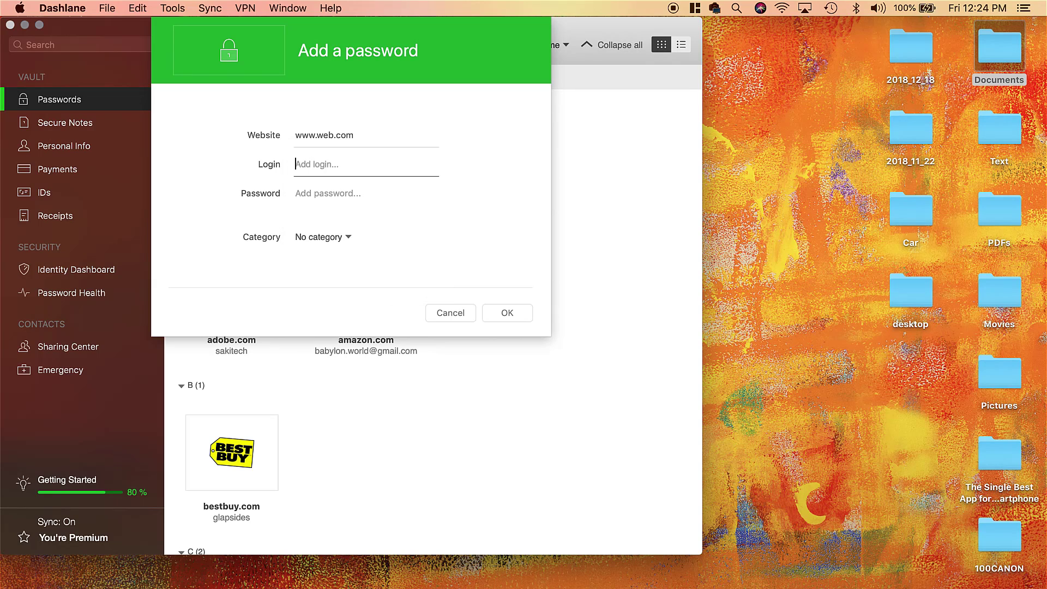
{"action": "type", "text": "sakitec"}
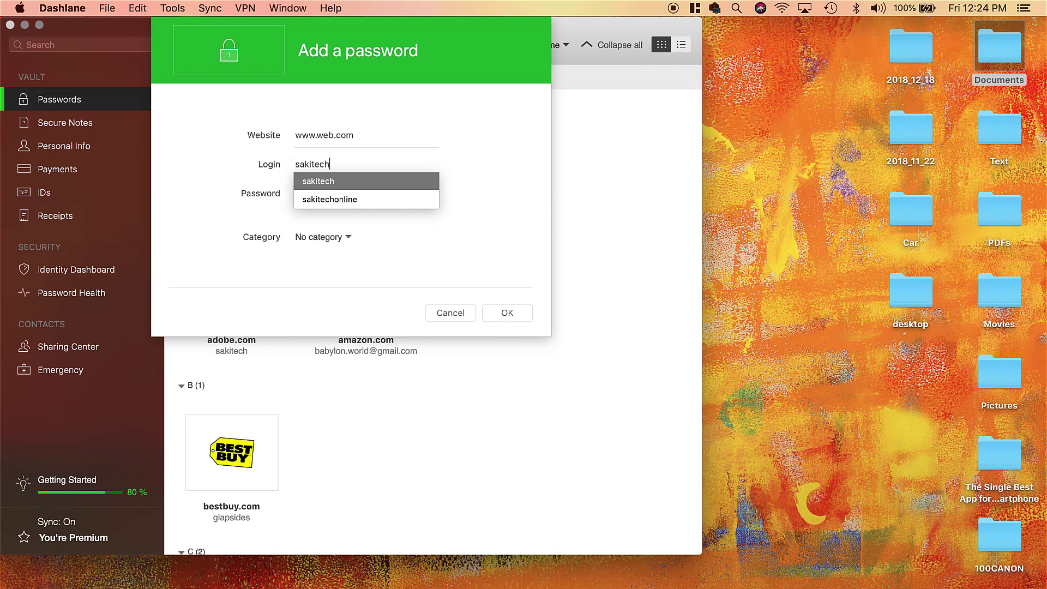
{"action": "type", "text": "h"}
{"action": "key", "text": "Tab"}
Generate a password, then clear it from the password field to start over.
{"action": "left_click", "coordinate": [472, 189]}
{"action": "left_click", "coordinate": [404, 194]}
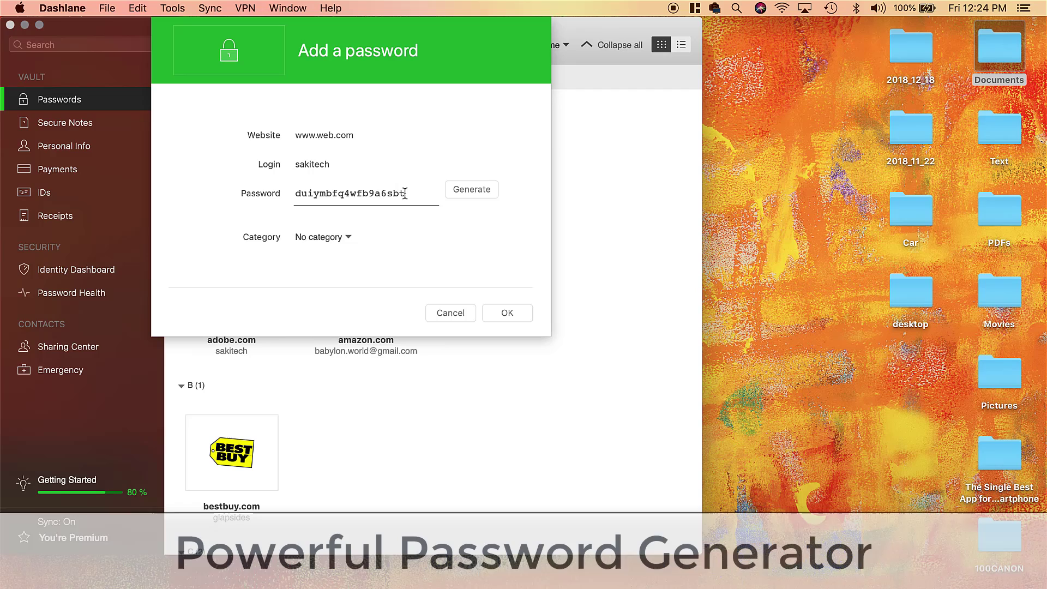
{"action": "double_click", "coordinate": [406, 194]}
{"action": "key", "text": "BackSpace"}
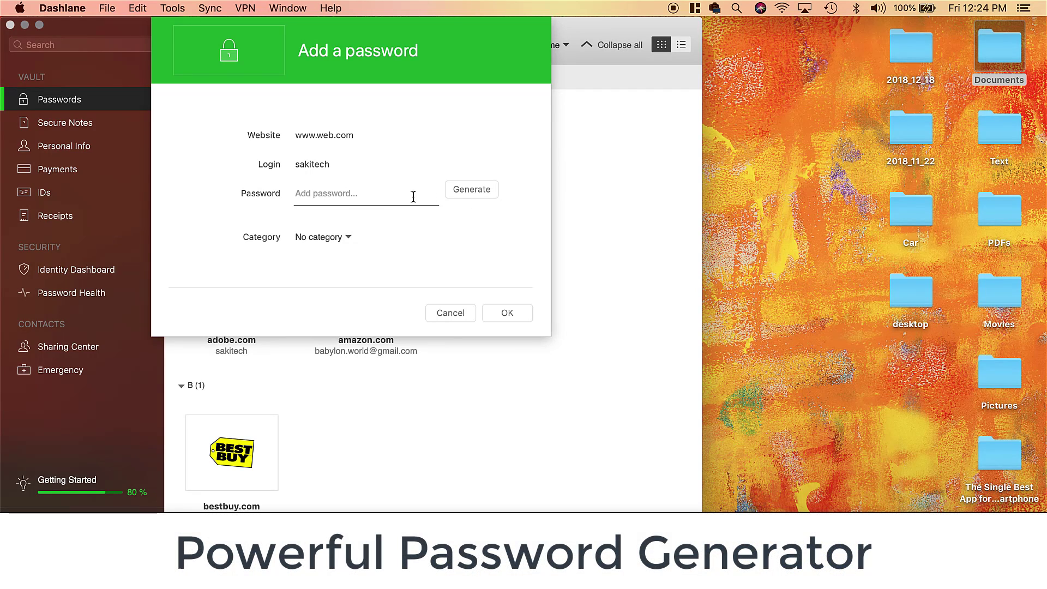
Generate a 10-character password of mixed-case letters and digits and keep it.
{"action": "left_click", "coordinate": [458, 192]}
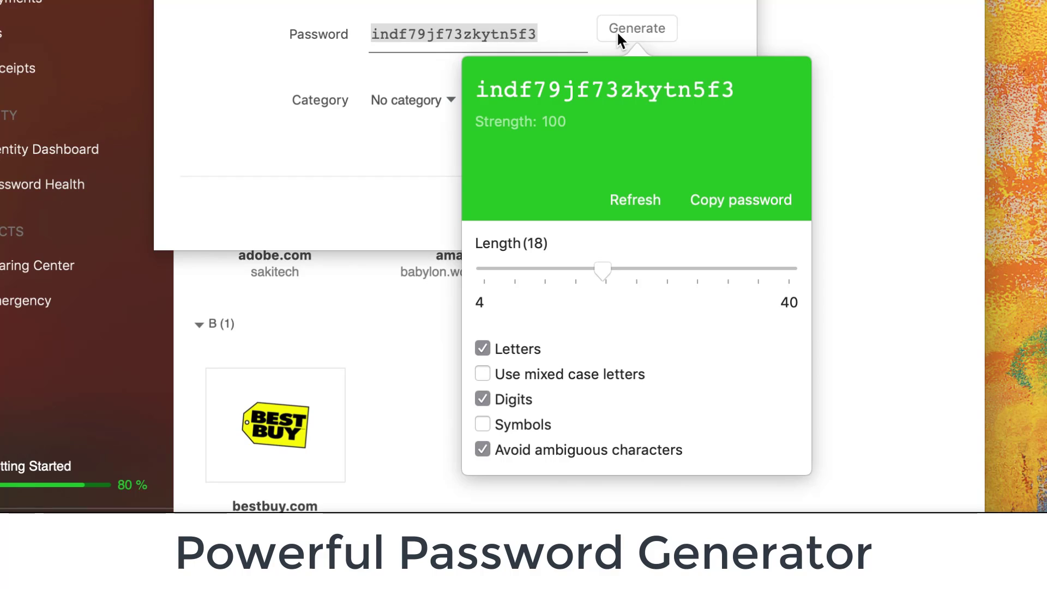
{"action": "left_click", "coordinate": [483, 374]}
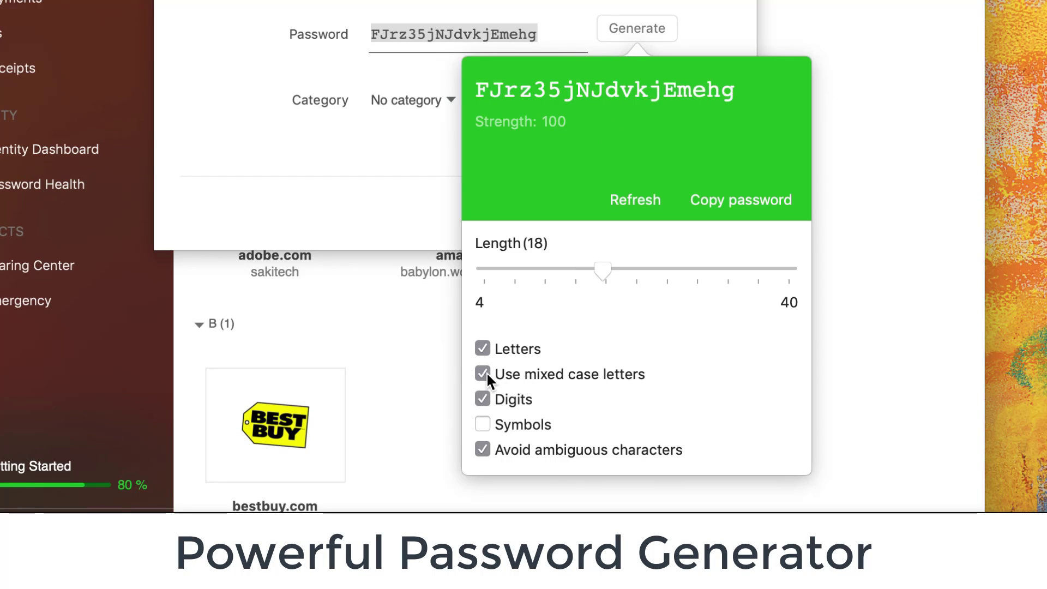
{"action": "left_click", "coordinate": [483, 424]}
{"action": "left_click_drag", "start_coordinate": [607, 269], "coordinate": [541, 266]}
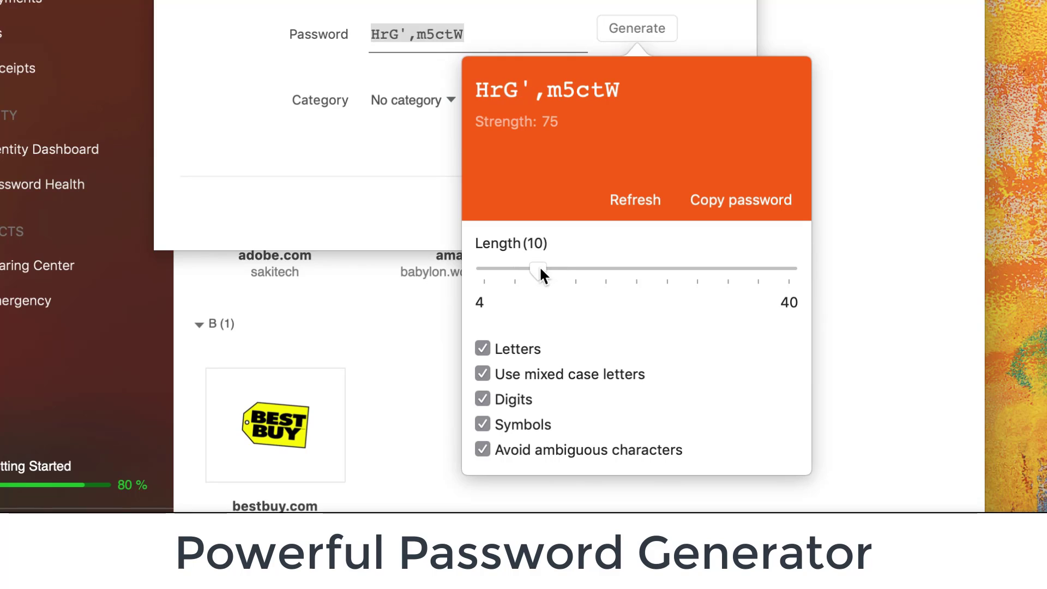
{"action": "left_click", "coordinate": [483, 448]}
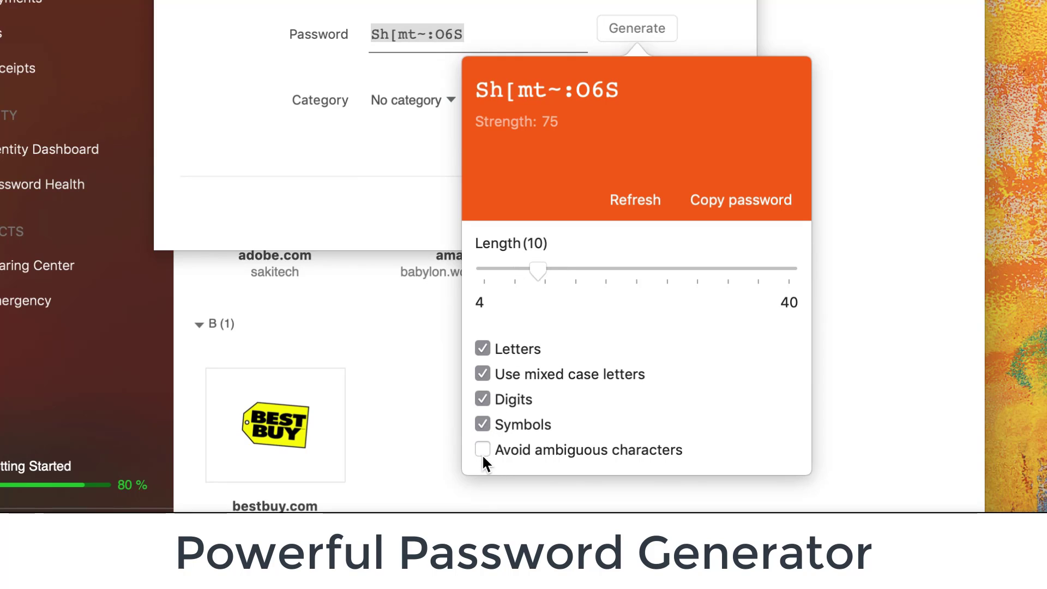
{"action": "left_click", "coordinate": [482, 399]}
{"action": "left_click", "coordinate": [483, 374]}
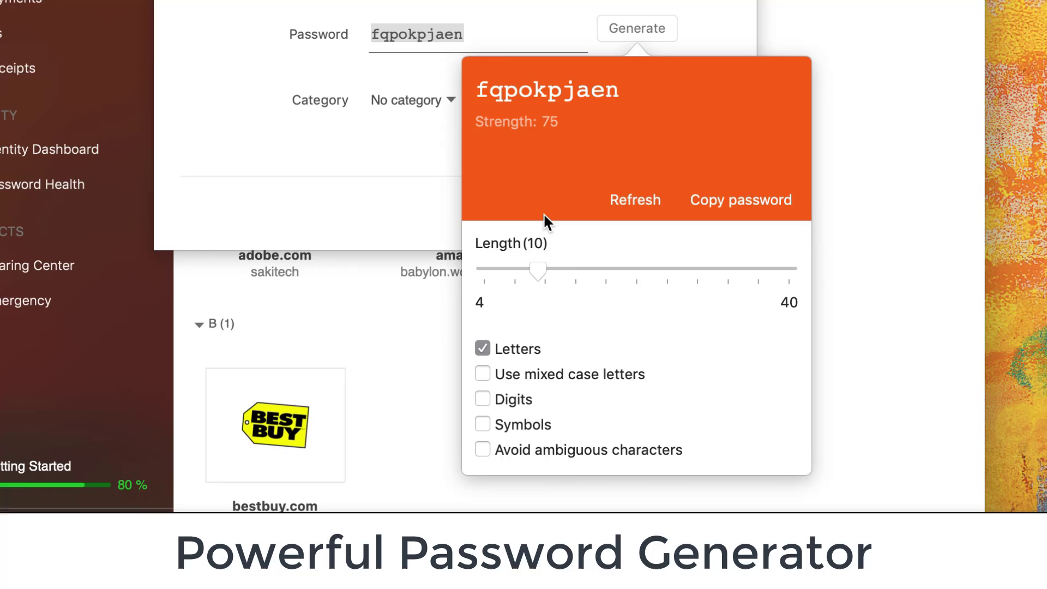
{"action": "left_click", "coordinate": [482, 374]}
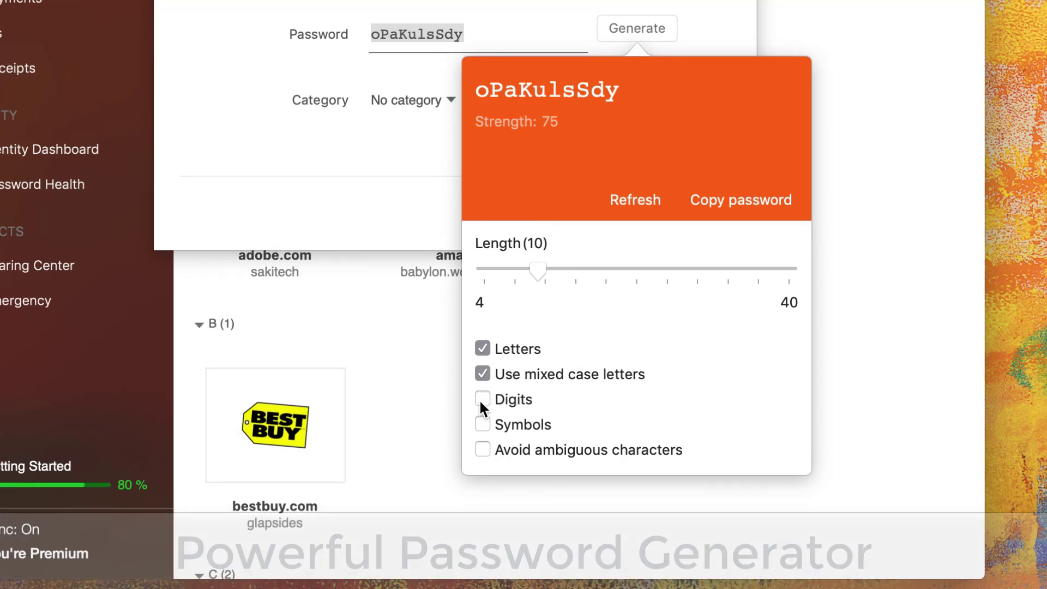
{"action": "left_click", "coordinate": [482, 399]}
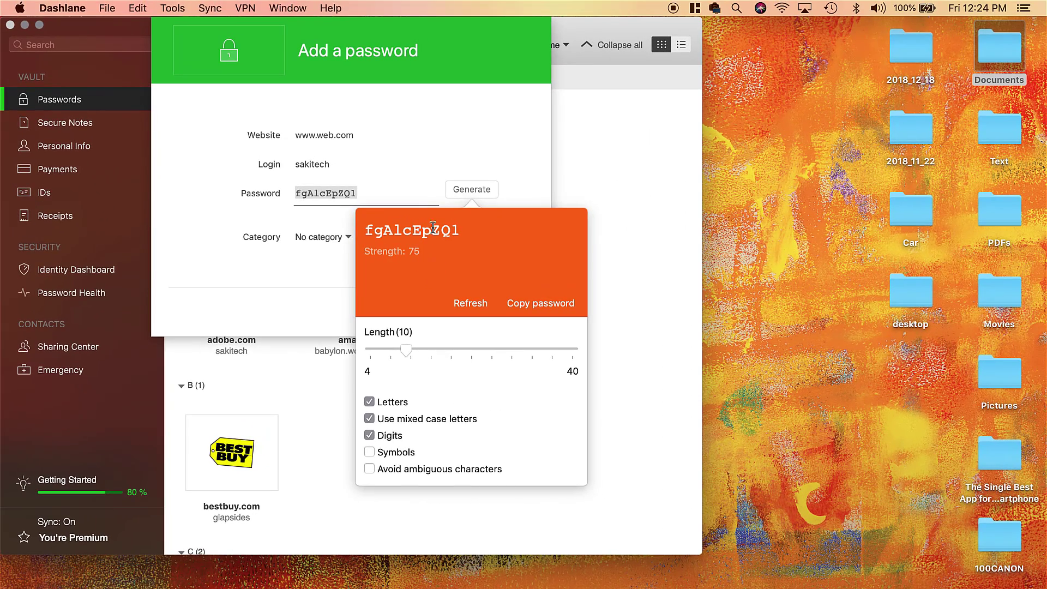
{"action": "left_click", "coordinate": [379, 193]}
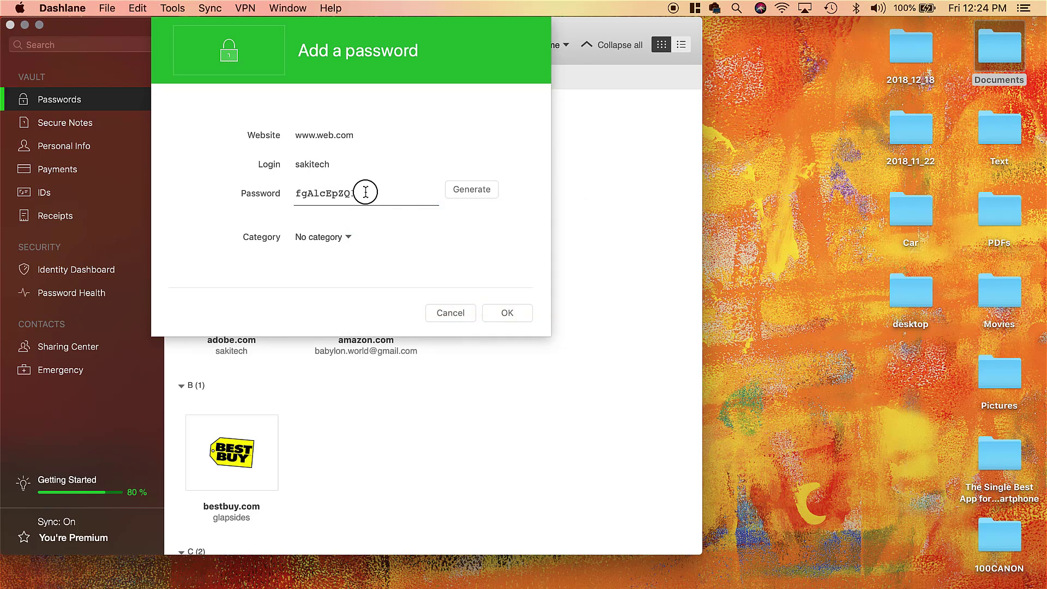
Assign the web.com login to the Health category and close its detail panel.
{"action": "left_click_drag", "start_coordinate": [397, 199], "coordinate": [358, 195]}
{"action": "left_click", "coordinate": [343, 238]}
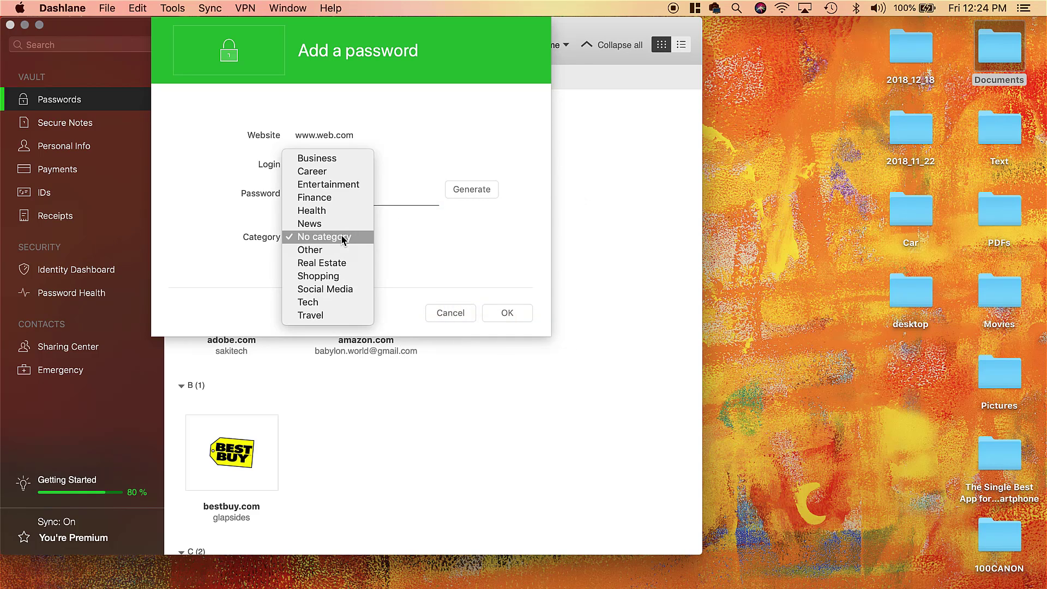
{"action": "left_click", "coordinate": [325, 212]}
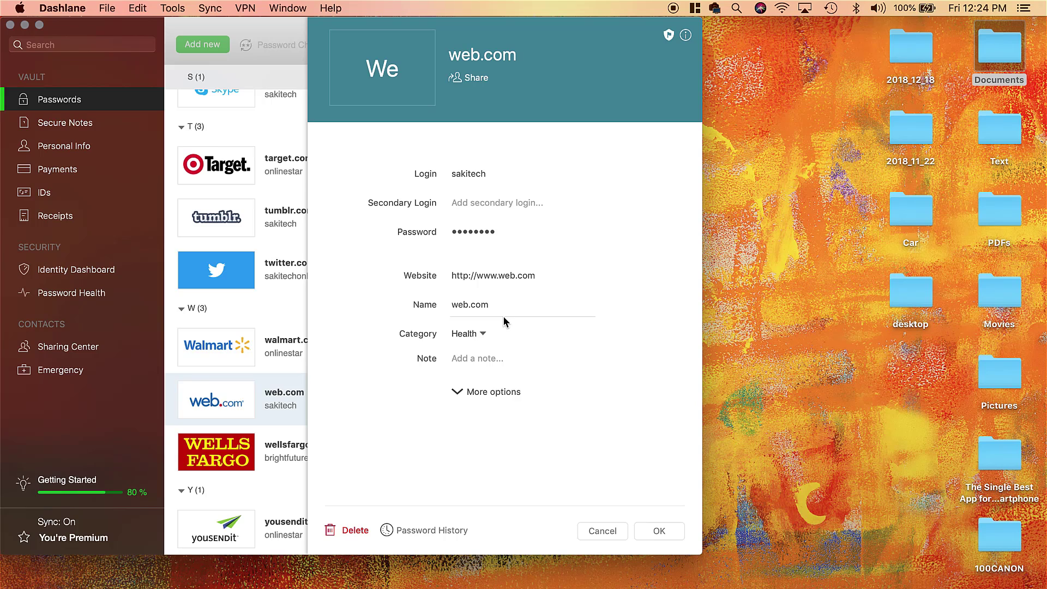
{"action": "left_click", "coordinate": [600, 524]}
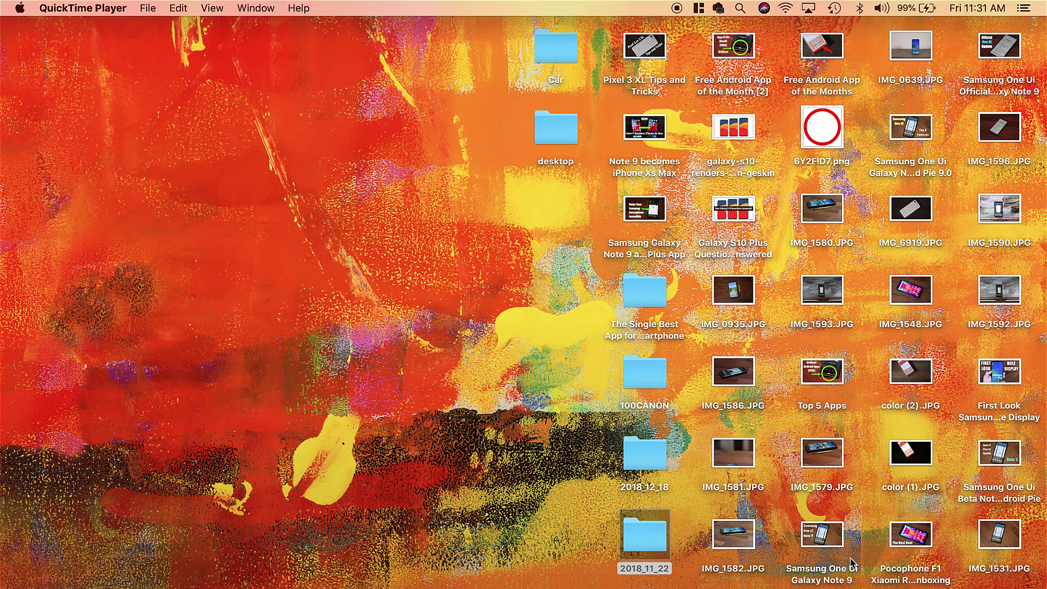
Launch Folder Tidy, keep Desktop as the target folder, and run Tidy.
{"action": "left_click", "coordinate": [886, 577]}
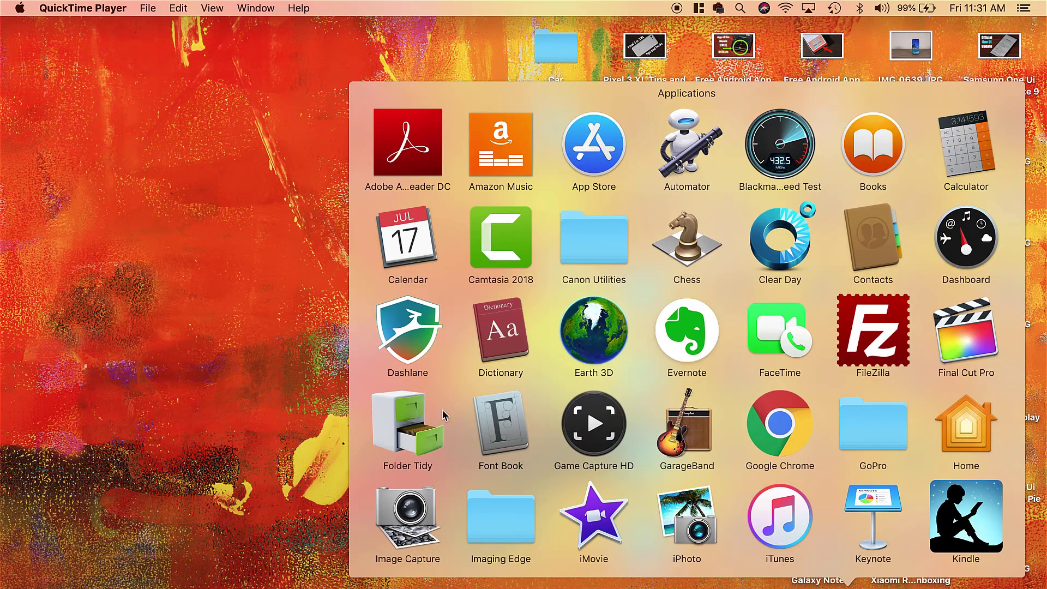
{"action": "left_click", "coordinate": [411, 422]}
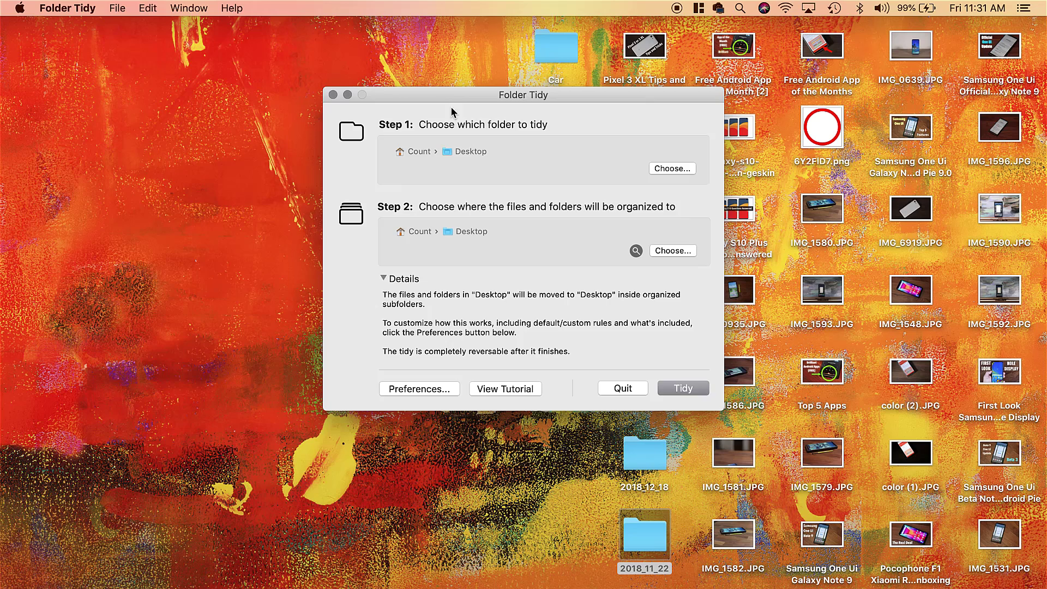
{"action": "left_click_drag", "start_coordinate": [456, 97], "coordinate": [173, 147]}
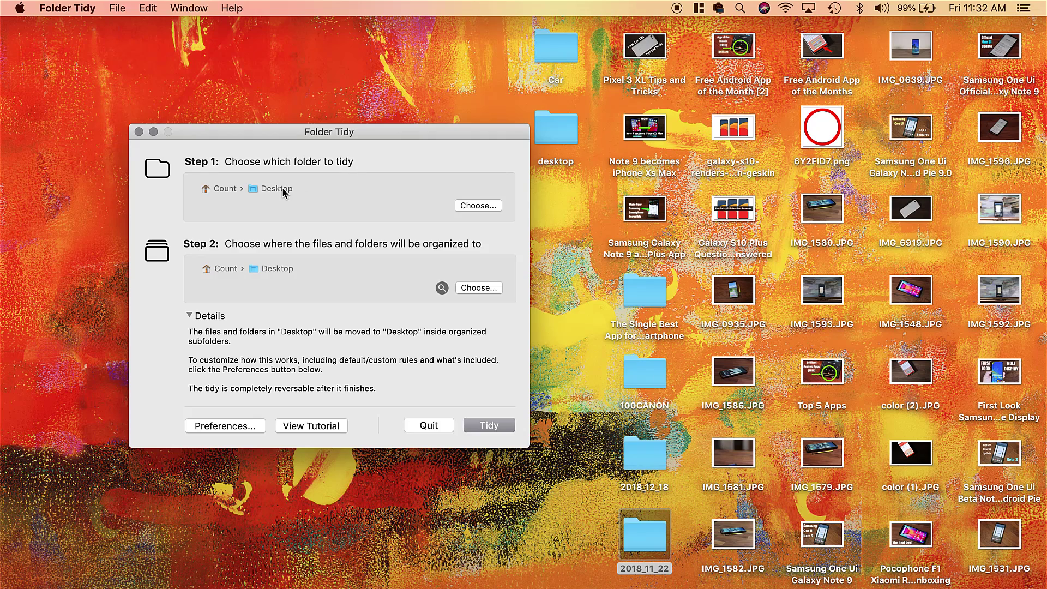
{"action": "left_click", "coordinate": [468, 207]}
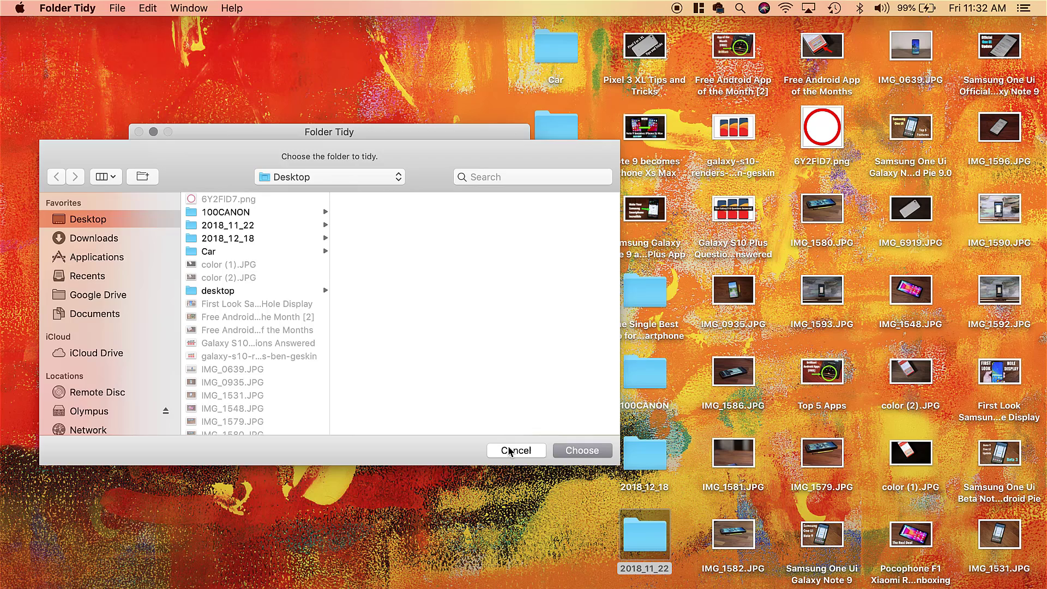
{"action": "left_click", "coordinate": [510, 451]}
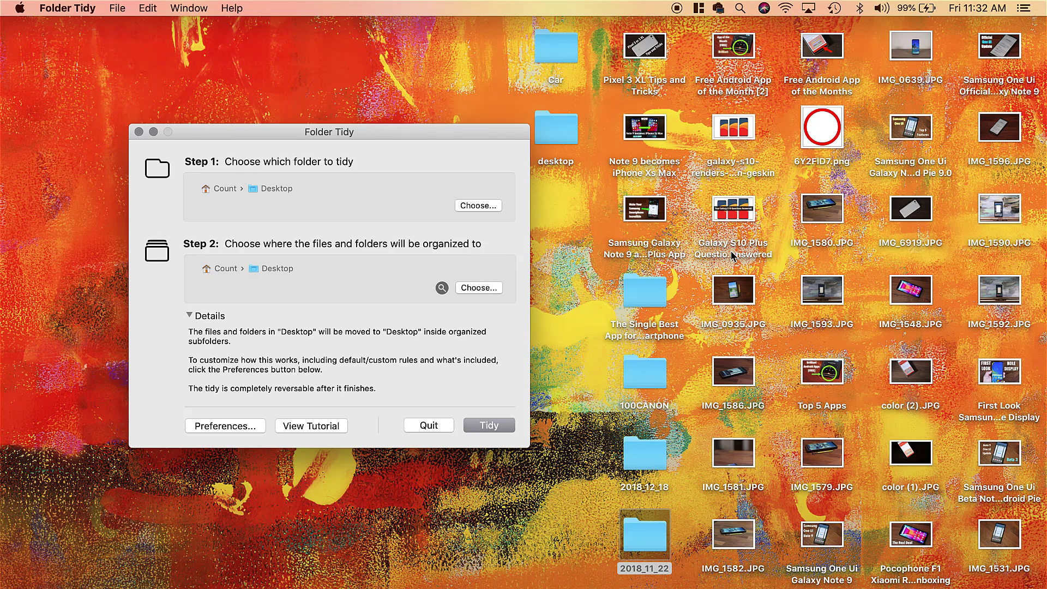
{"action": "left_click", "coordinate": [488, 426]}
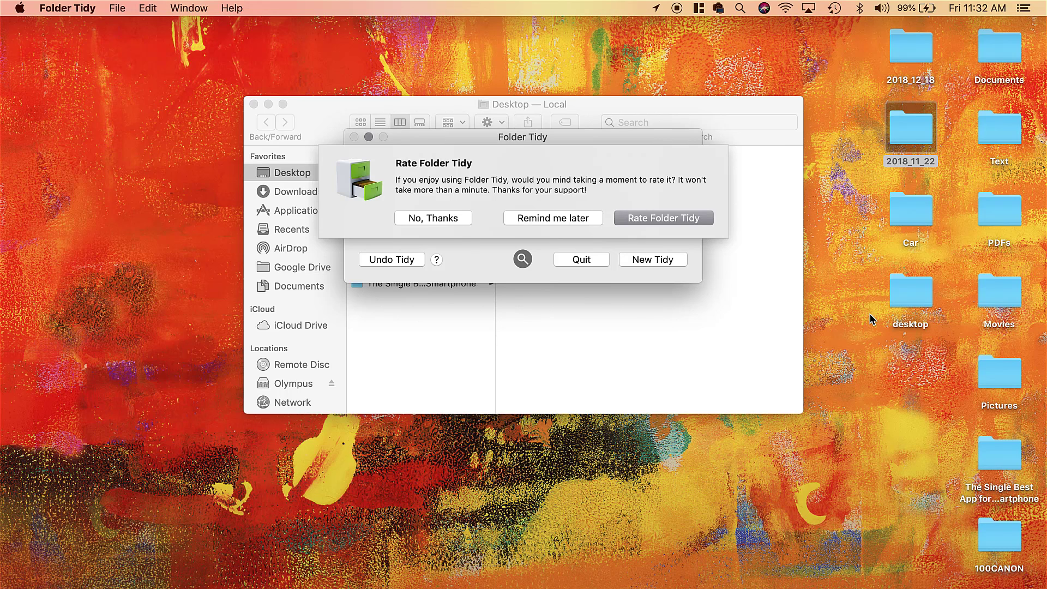
Decline rating, quit Folder Tidy after confirming, and close the Desktop Finder window.
{"action": "left_click", "coordinate": [431, 218]}
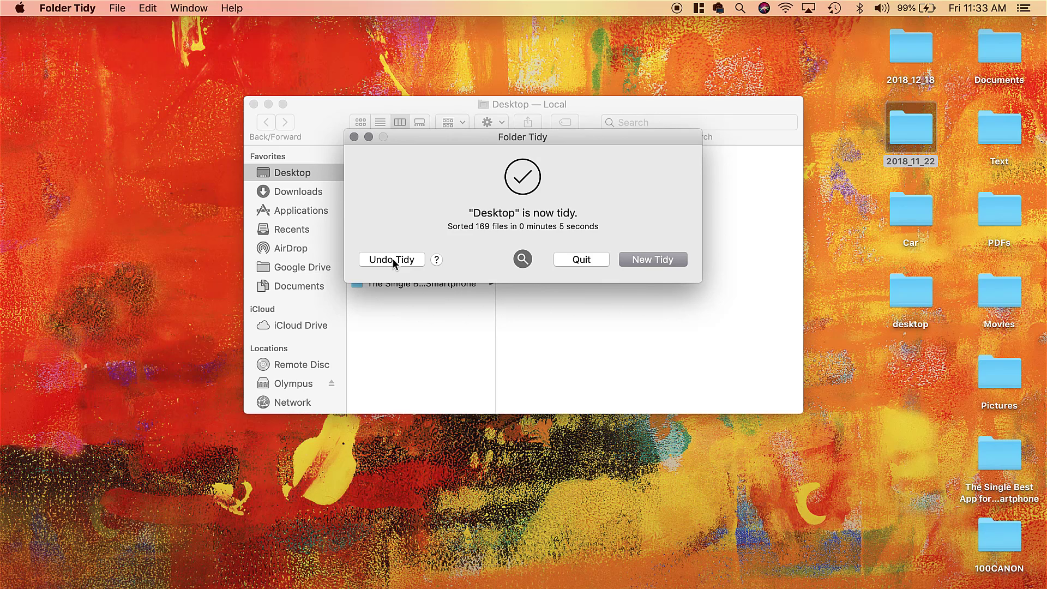
{"action": "left_click", "coordinate": [594, 261]}
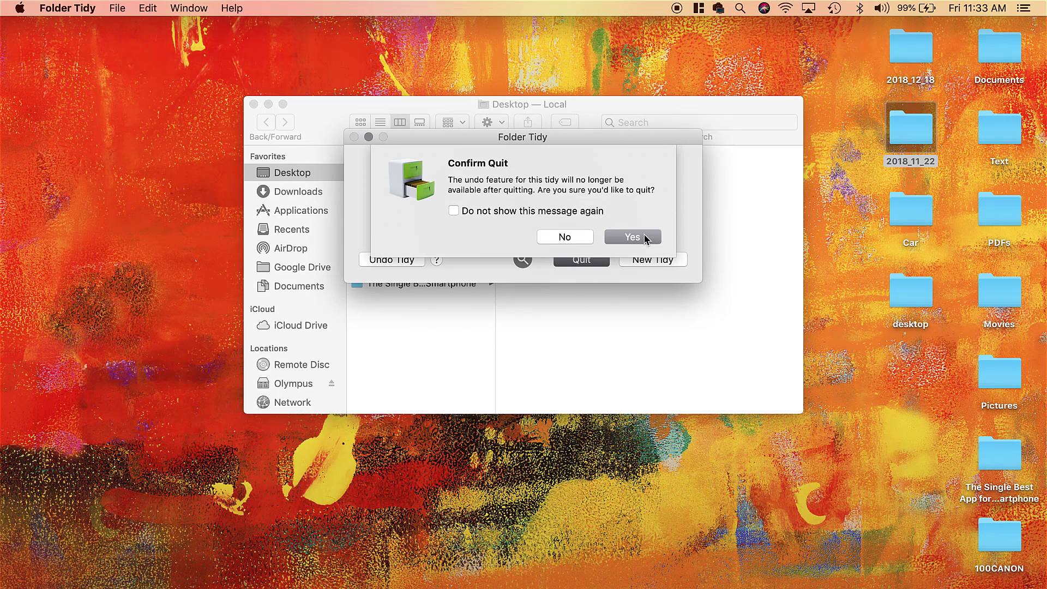
{"action": "left_click", "coordinate": [633, 236]}
{"action": "left_click", "coordinate": [253, 103]}
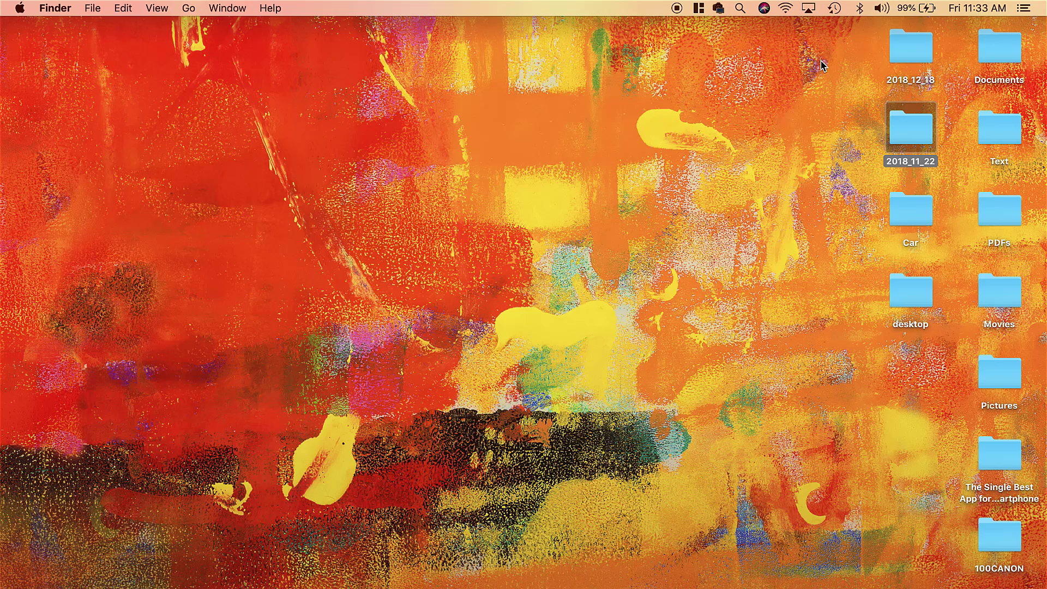
Launch Magnet, review its Preferences (Launch at login, Snap windows by dragging), then close them.
{"action": "left_click_drag", "start_coordinate": [867, 55], "coordinate": [806, 320]}
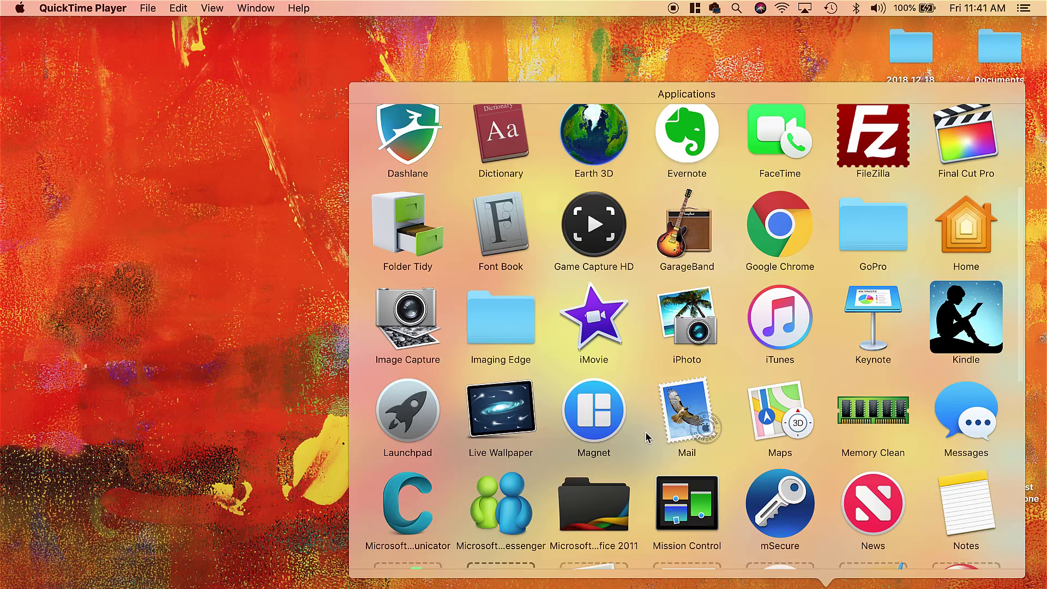
{"action": "left_click", "coordinate": [595, 410]}
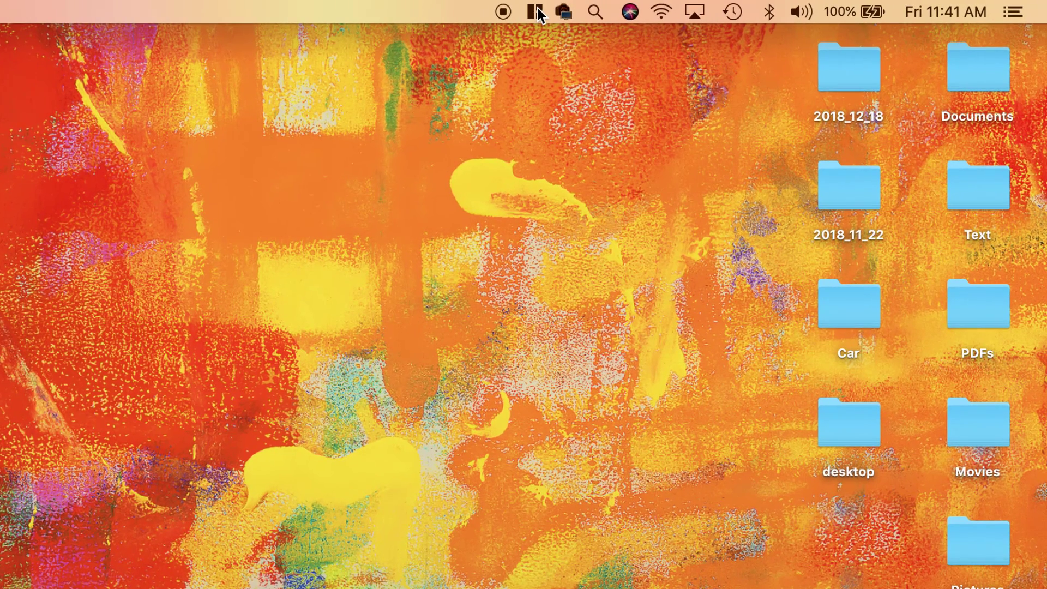
{"action": "left_click", "coordinate": [535, 12]}
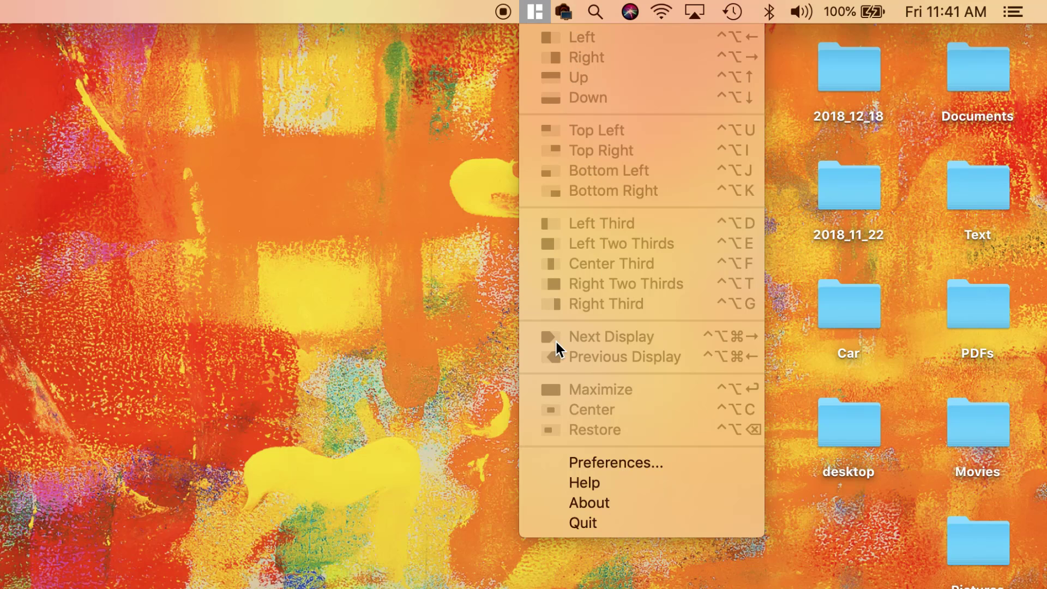
{"action": "left_click", "coordinate": [616, 463]}
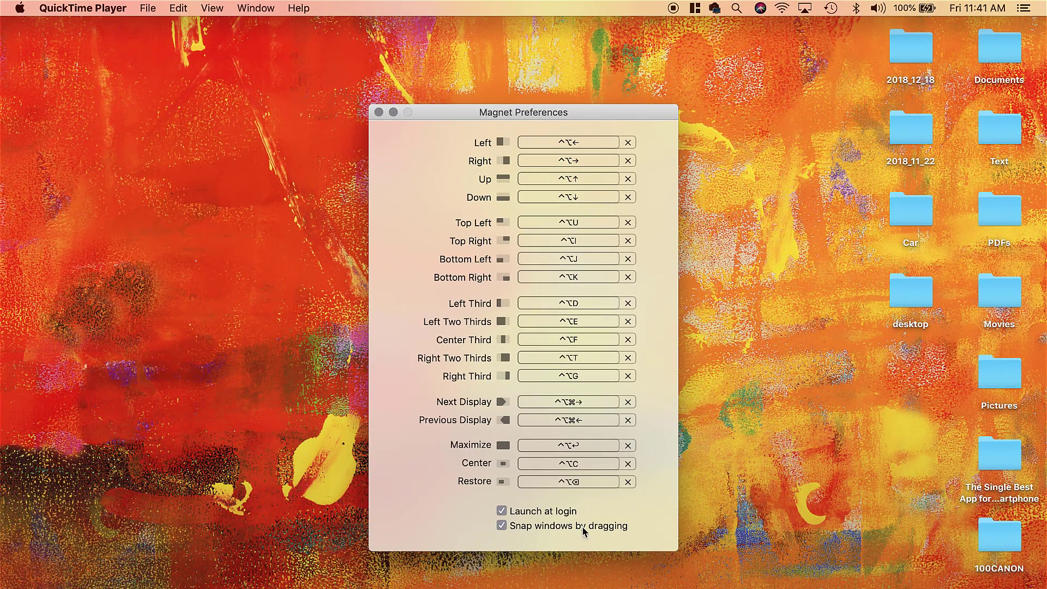
{"action": "left_click", "coordinate": [392, 113]}
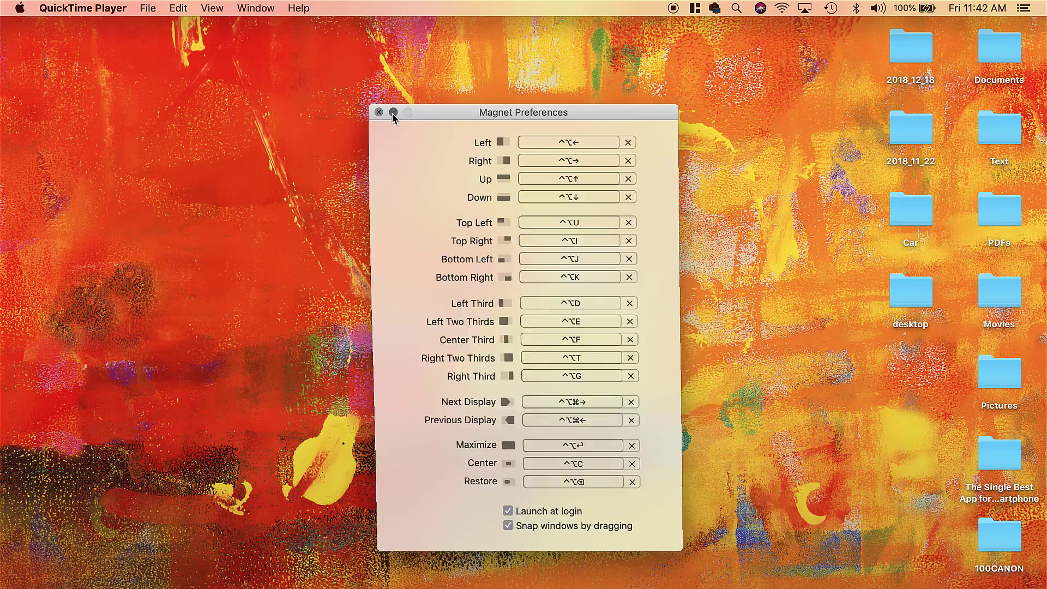
Open Safari, Mail and Notes, staggering the Notes and Mail windows so each is reachable.
{"action": "left_click", "coordinate": [150, 581]}
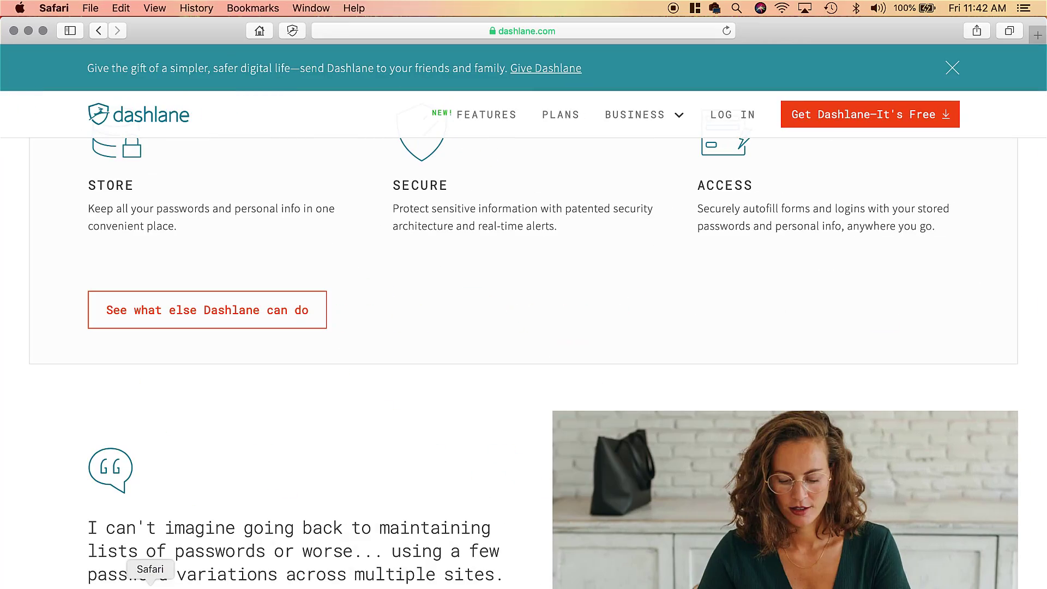
{"action": "left_click", "coordinate": [172, 581]}
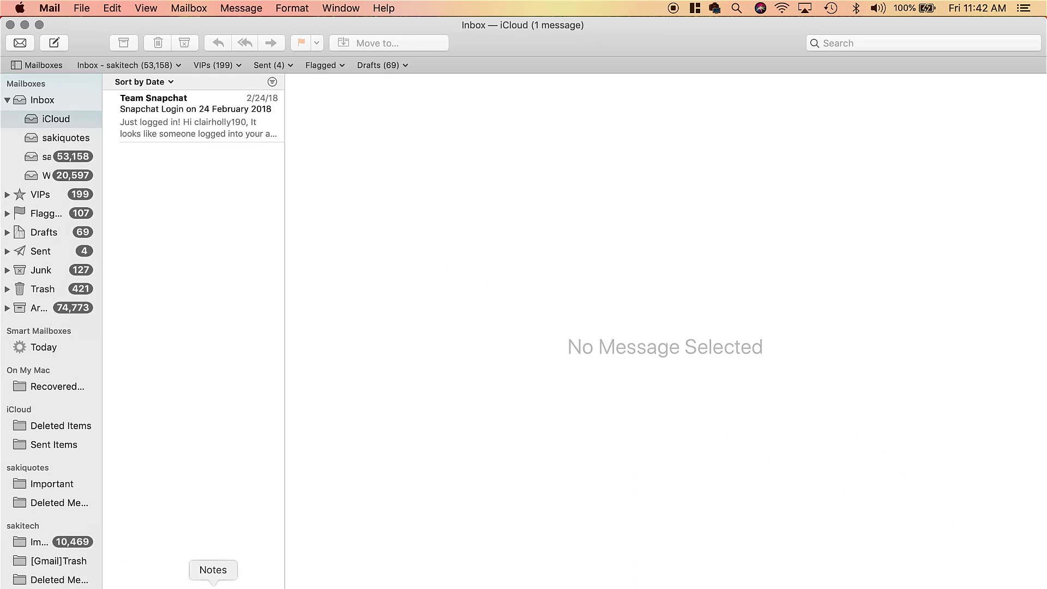
{"action": "left_click", "coordinate": [223, 582]}
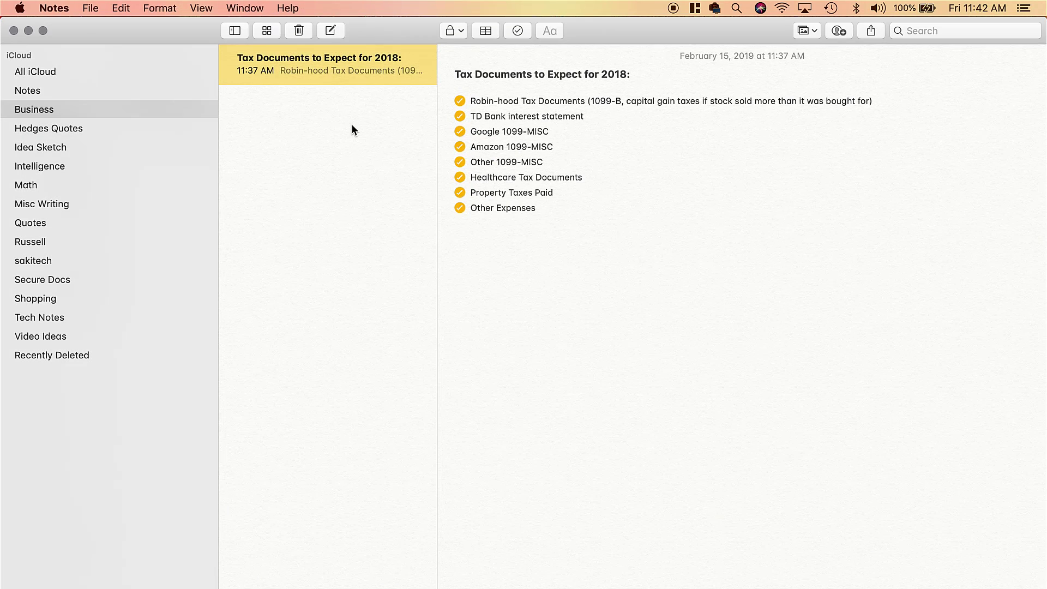
{"action": "left_click_drag", "start_coordinate": [386, 28], "coordinate": [500, 119]}
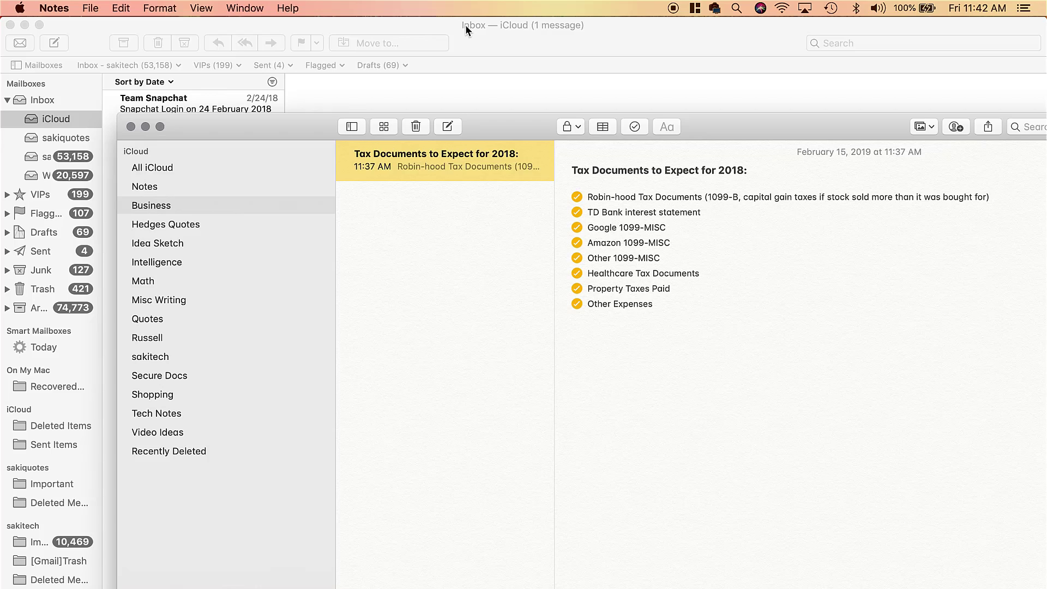
{"action": "left_click_drag", "start_coordinate": [467, 25], "coordinate": [577, 201]}
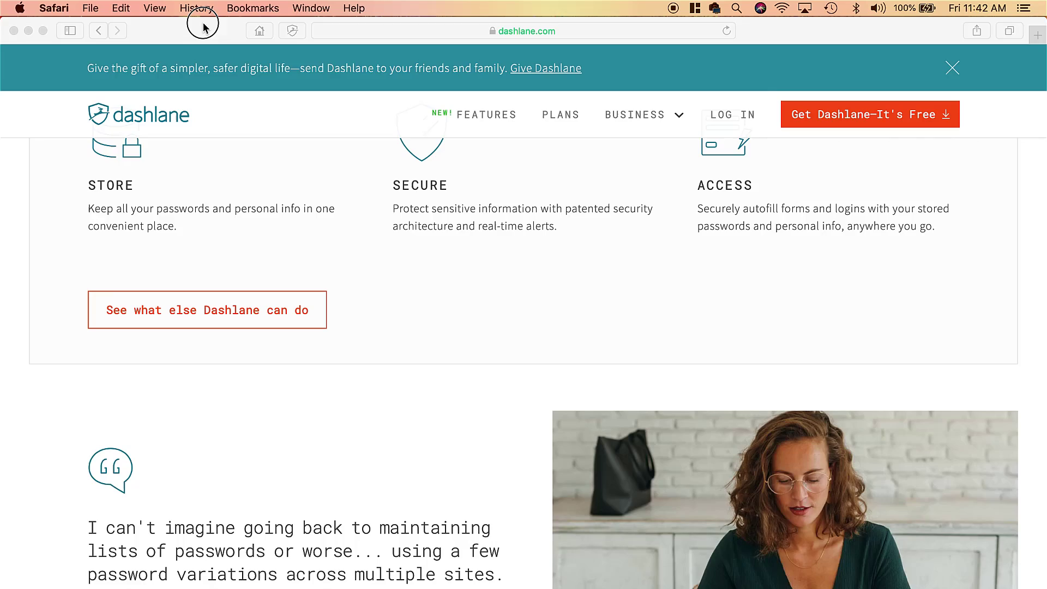
{"action": "left_click", "coordinate": [208, 28]}
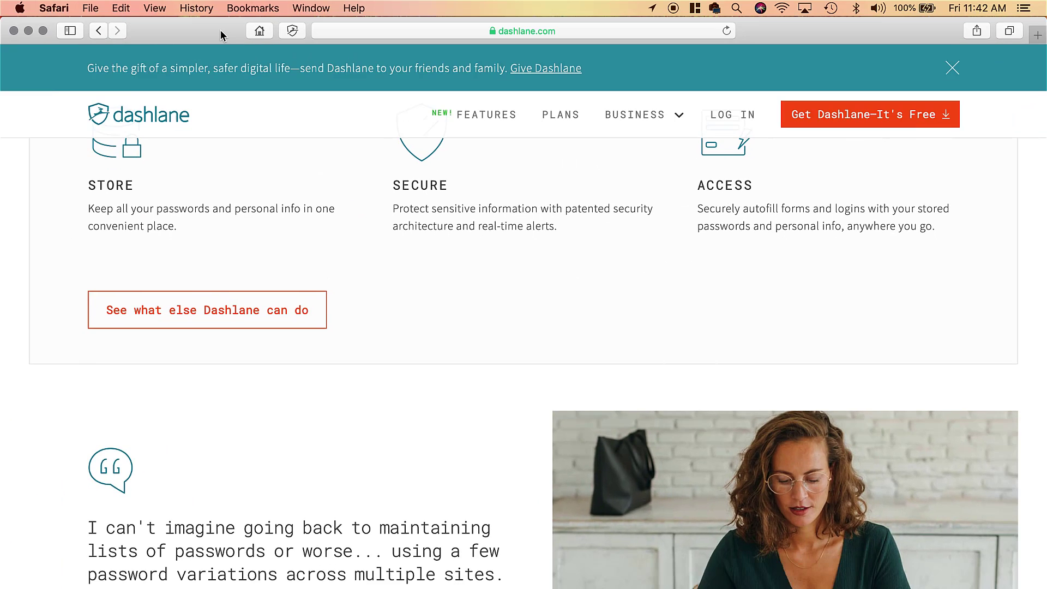
Snap Safari to the left half of the screen and Notes to the right half.
{"action": "left_click", "coordinate": [694, 9]}
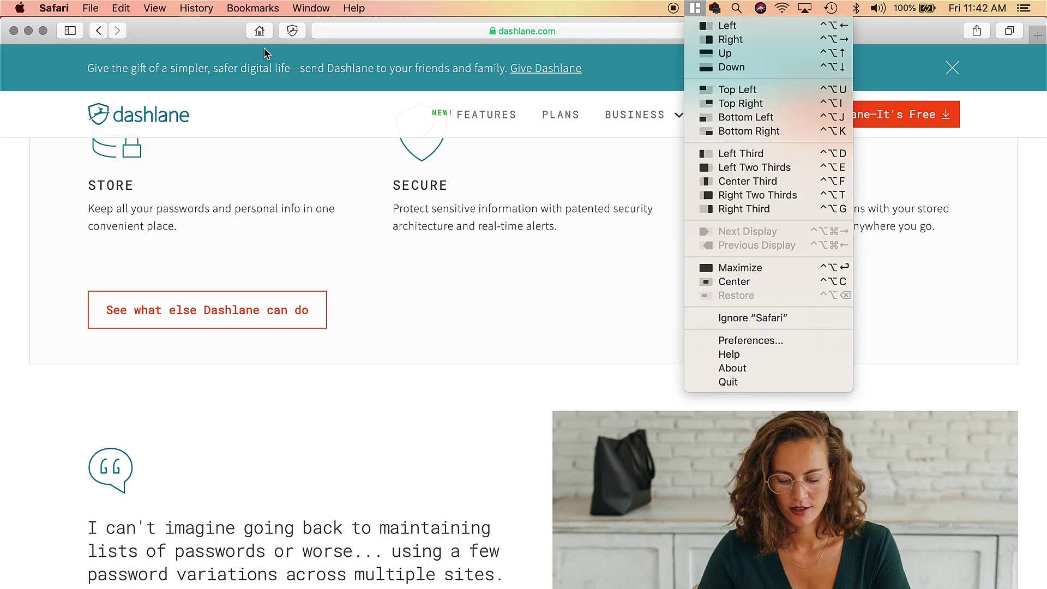
{"action": "left_click", "coordinate": [201, 31]}
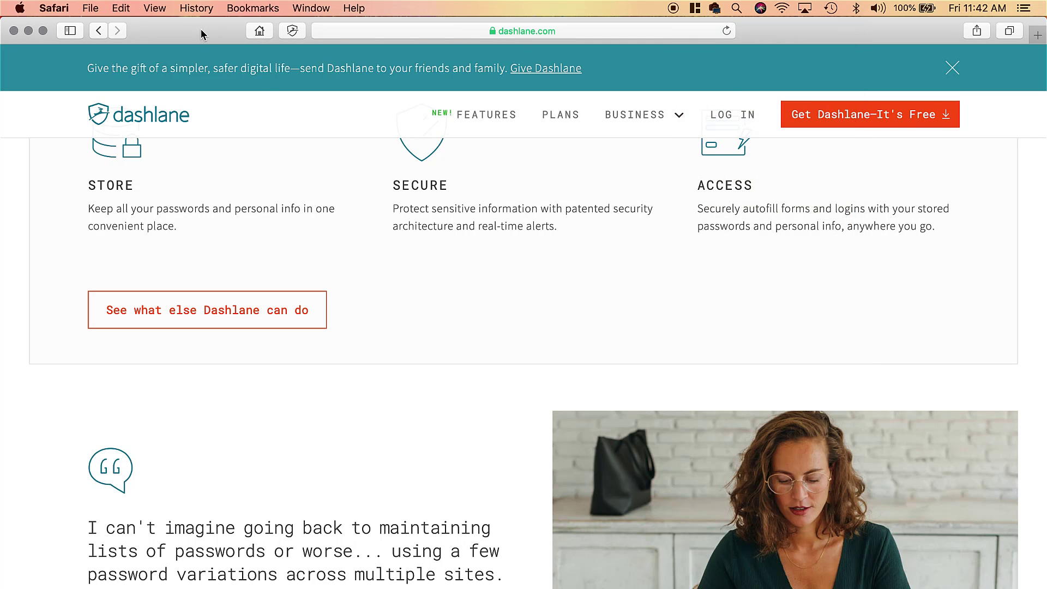
{"action": "key", "text": "alt+super+Left"}
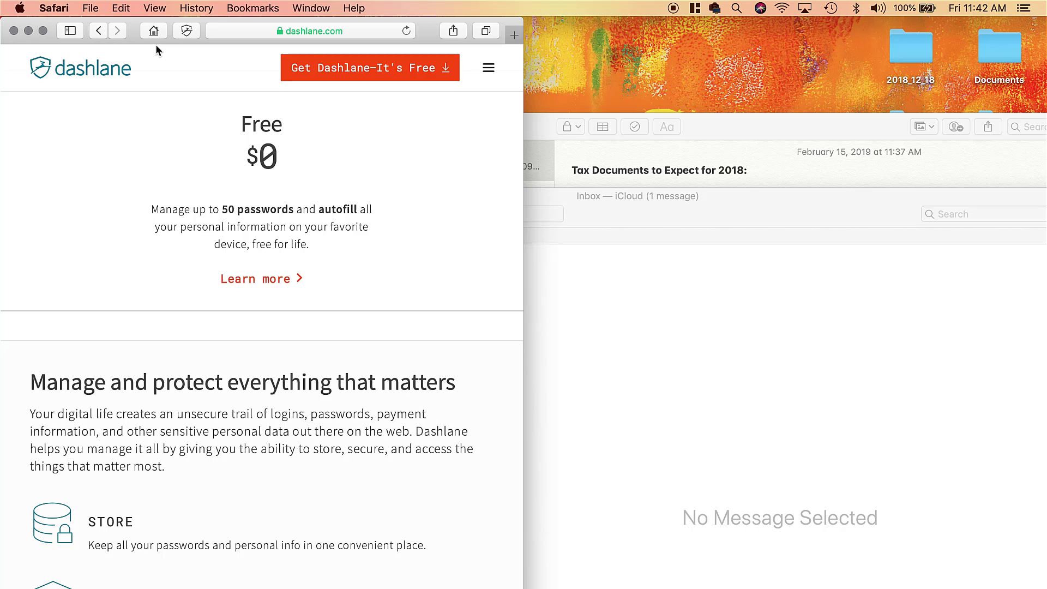
{"action": "left_click", "coordinate": [689, 126]}
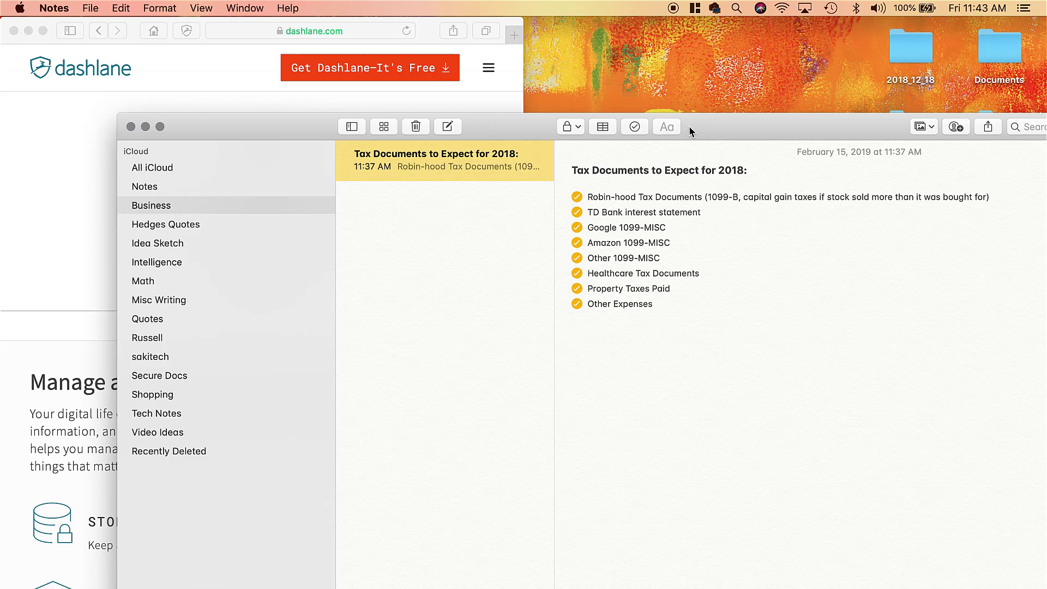
{"action": "key", "text": "alt+super+Right"}
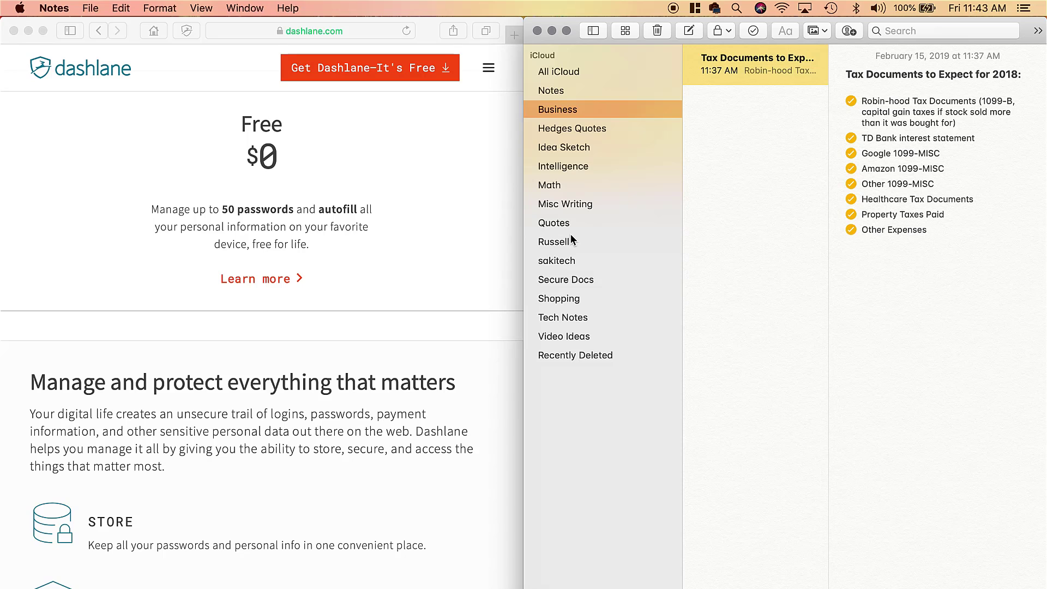
Snap Notes into the top-right quarter and Mail into the bottom-right quarter with Ctrl+Opt+K.
{"action": "left_click", "coordinate": [695, 7]}
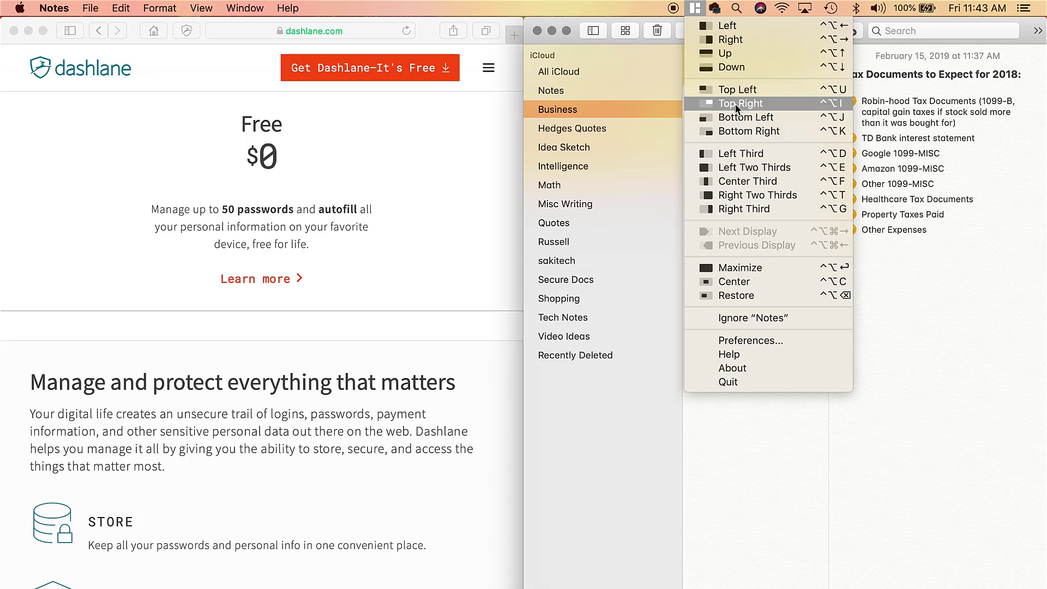
{"action": "left_click", "coordinate": [576, 19]}
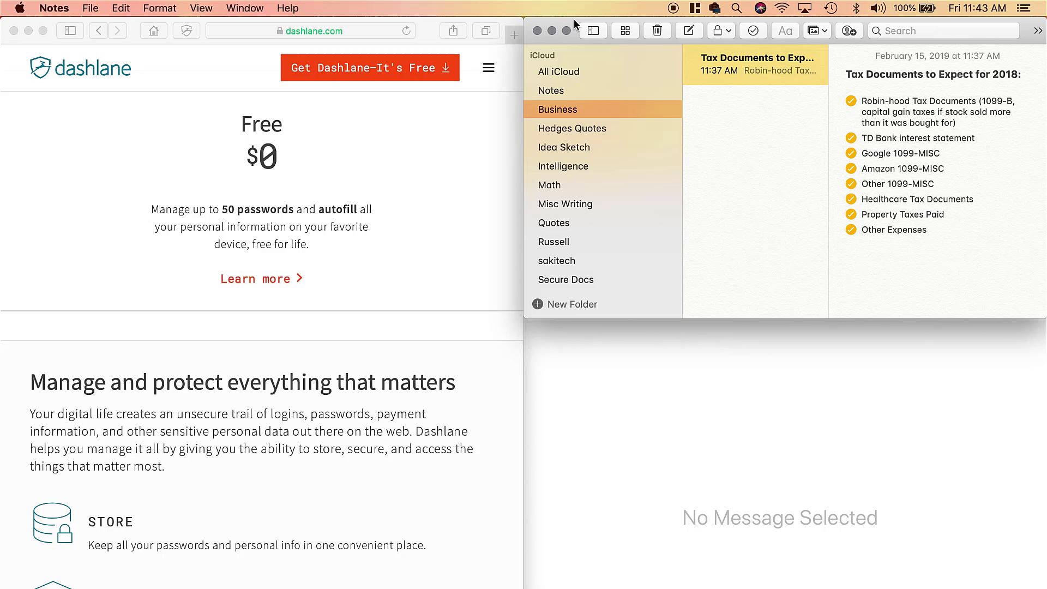
{"action": "left_click", "coordinate": [600, 391]}
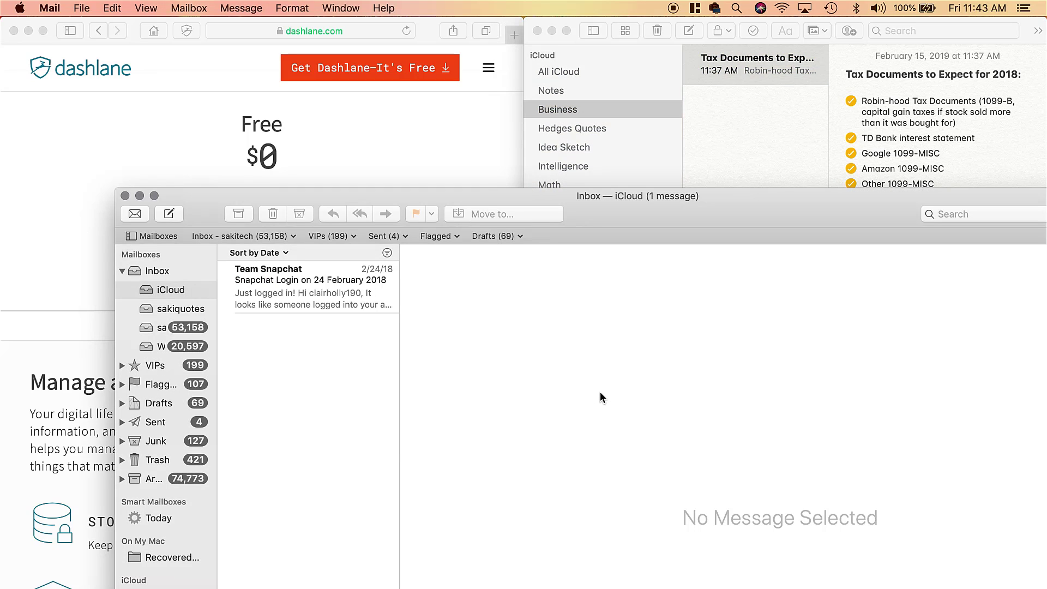
{"action": "left_click", "coordinate": [696, 8]}
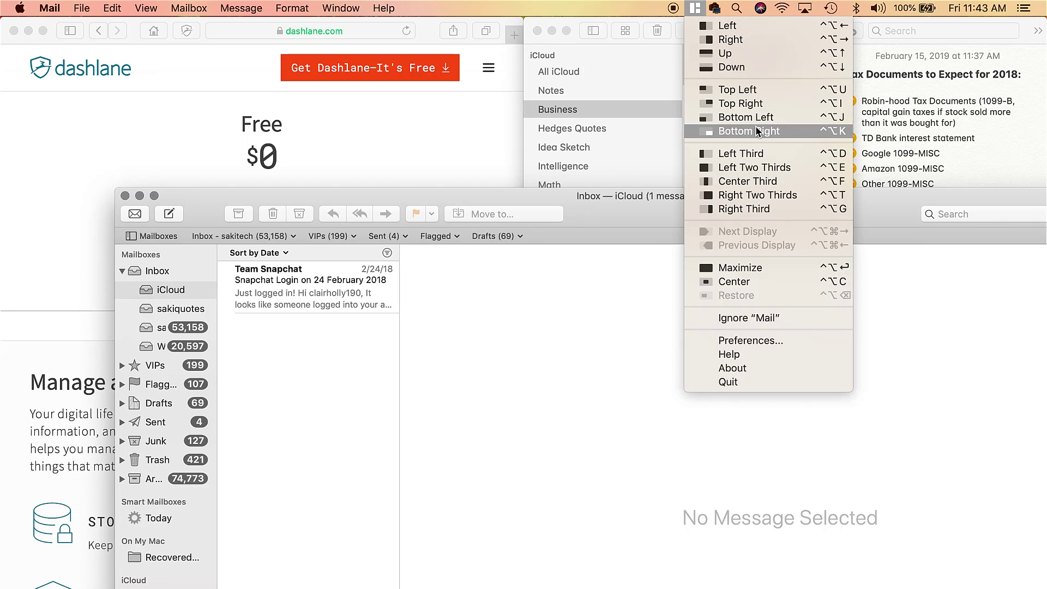
{"action": "left_click", "coordinate": [650, 201]}
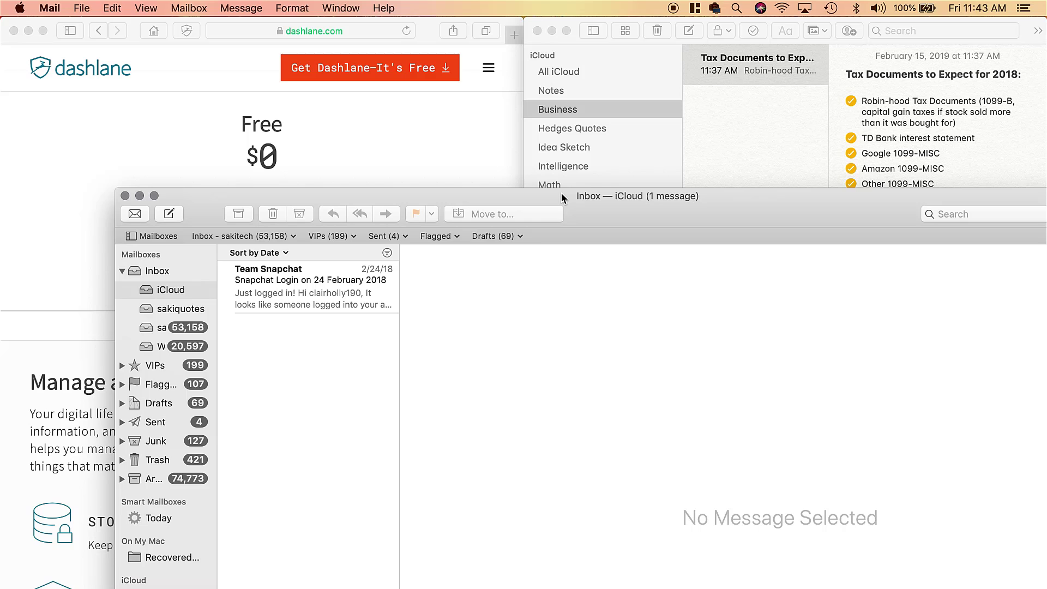
{"action": "key", "text": "ctrl+alt+k"}
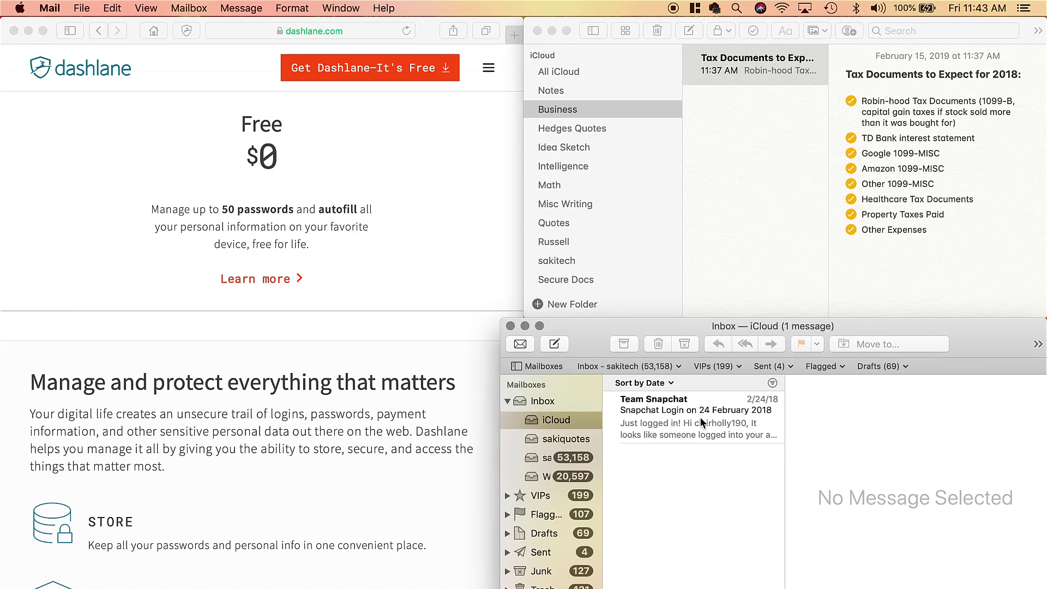
Bring Safari, Notes and Mail forward in turn to check the tiled layout.
{"action": "left_click", "coordinate": [454, 199]}
{"action": "left_click", "coordinate": [638, 212]}
{"action": "left_click", "coordinate": [600, 326]}
{"action": "left_click", "coordinate": [692, 6]}
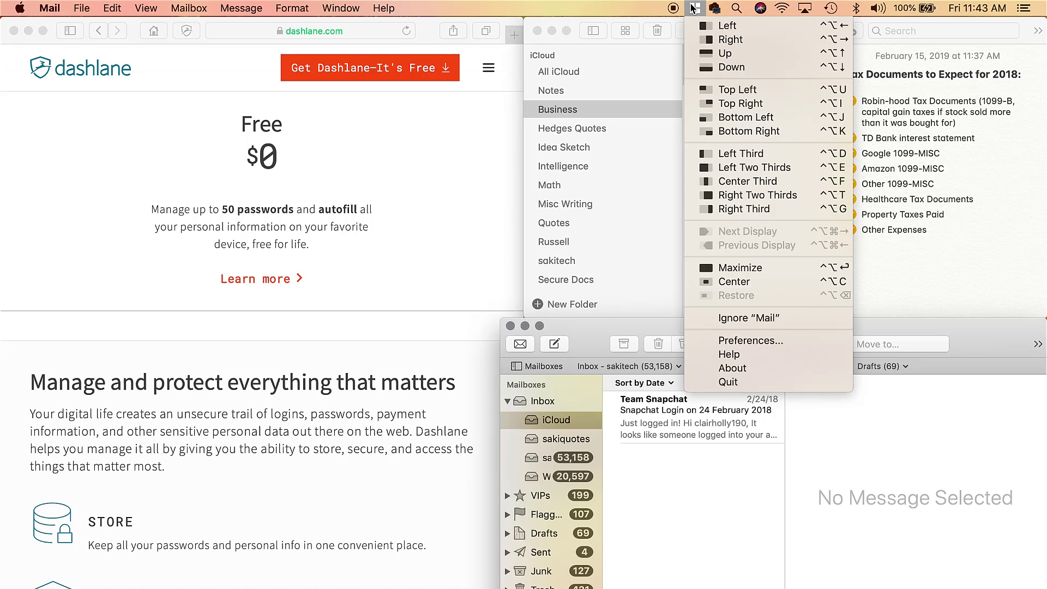
{"action": "left_click", "coordinate": [519, 8]}
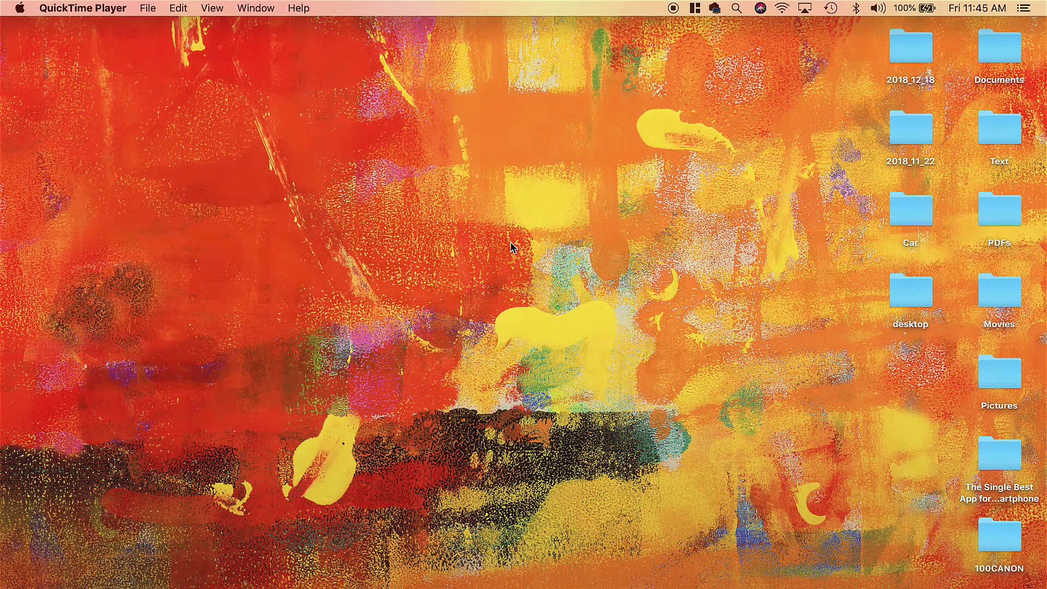
Launch Pixelmator via Spotlight and create a new 1280×720 document.
{"action": "left_click", "coordinate": [735, 9]}
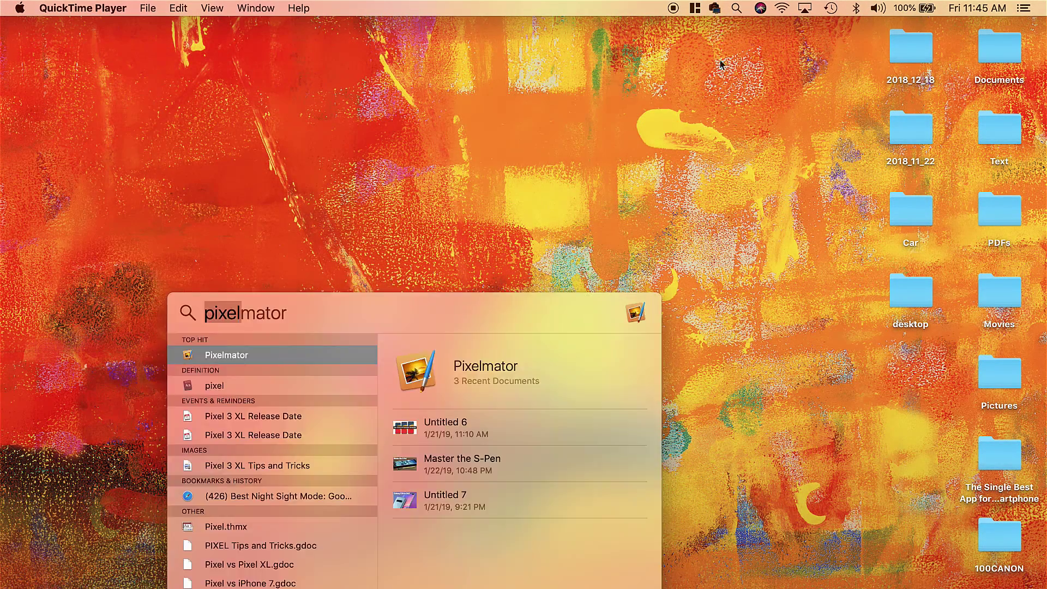
{"action": "left_click", "coordinate": [267, 355]}
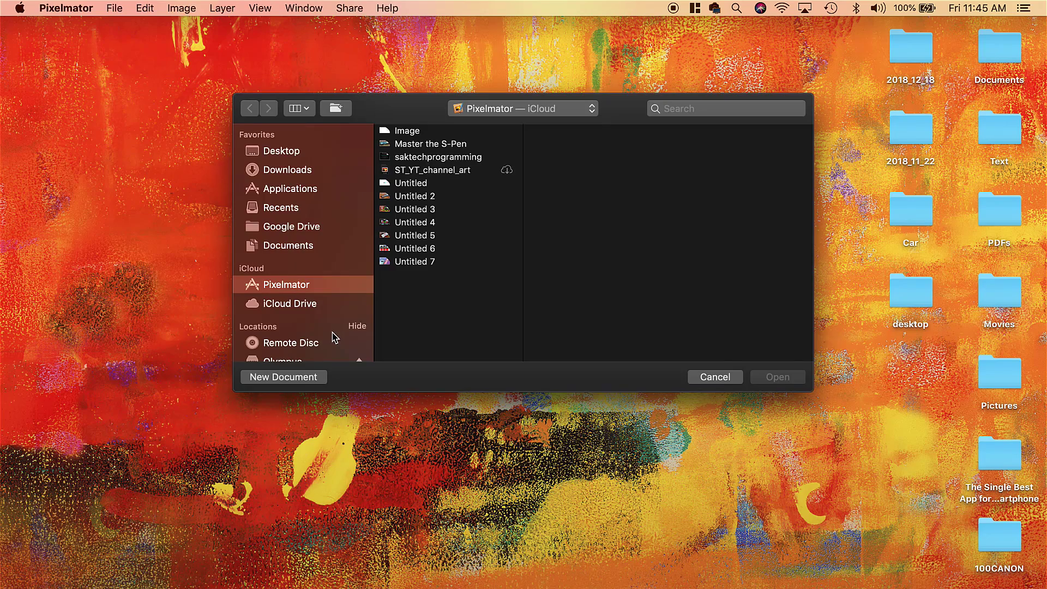
{"action": "left_click", "coordinate": [305, 380]}
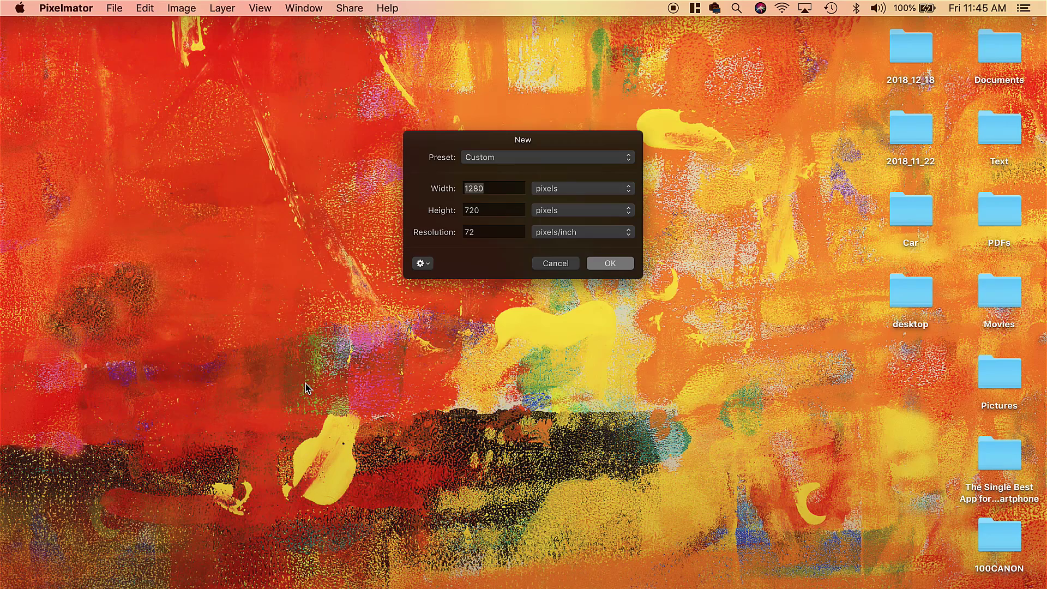
{"action": "left_click", "coordinate": [491, 189]}
{"action": "left_click", "coordinate": [602, 259]}
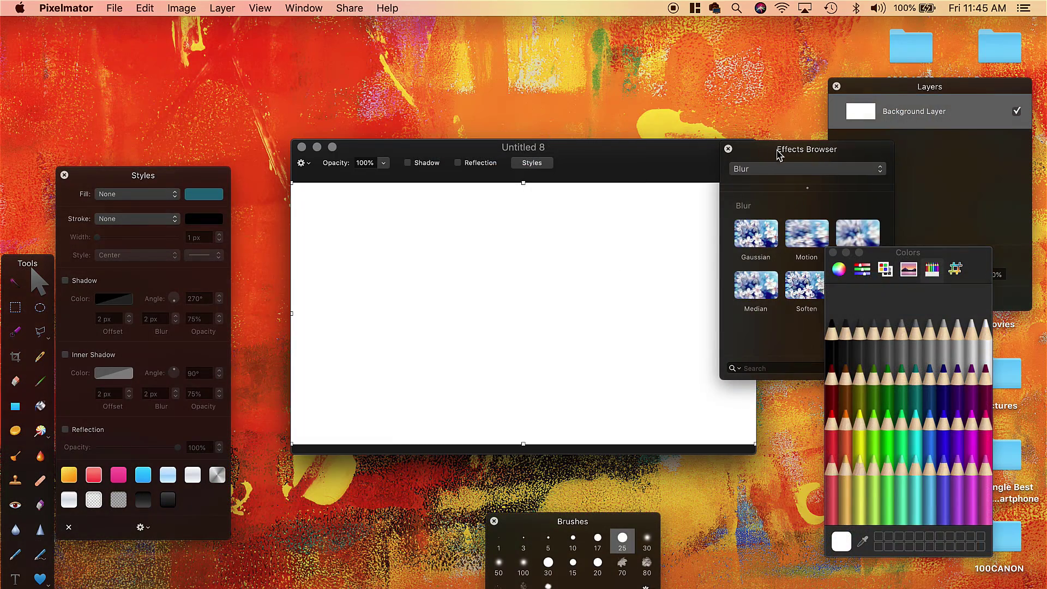
Rearrange the floating palettes away from the canvas, with effects in front of styles.
{"action": "left_click_drag", "start_coordinate": [778, 156], "coordinate": [201, 64]}
{"action": "mouse_move", "coordinate": [110, 178]}
{"action": "left_mouse_down"}
{"action": "mouse_move", "coordinate": [121, 234]}
{"action": "mouse_move", "coordinate": [107, 180]}
{"action": "mouse_move", "coordinate": [117, 176]}
{"action": "left_mouse_up"}
{"action": "left_click_drag", "start_coordinate": [212, 51], "coordinate": [204, 46]}
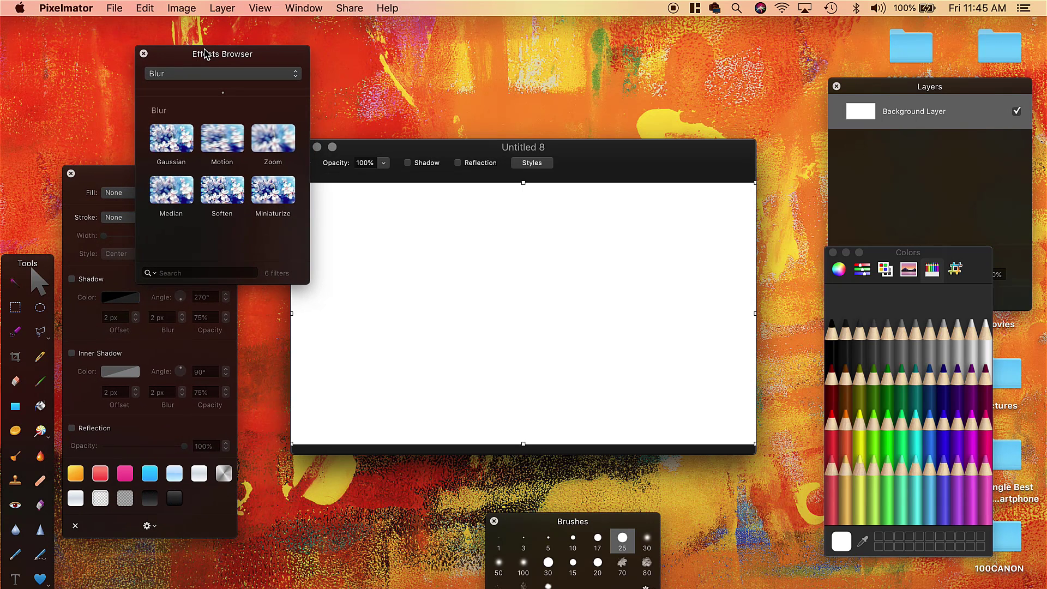
Add a text layer reading 'Great Editor' and move it to the centre of the canvas.
{"action": "left_click", "coordinate": [24, 583]}
{"action": "left_click", "coordinate": [388, 303]}
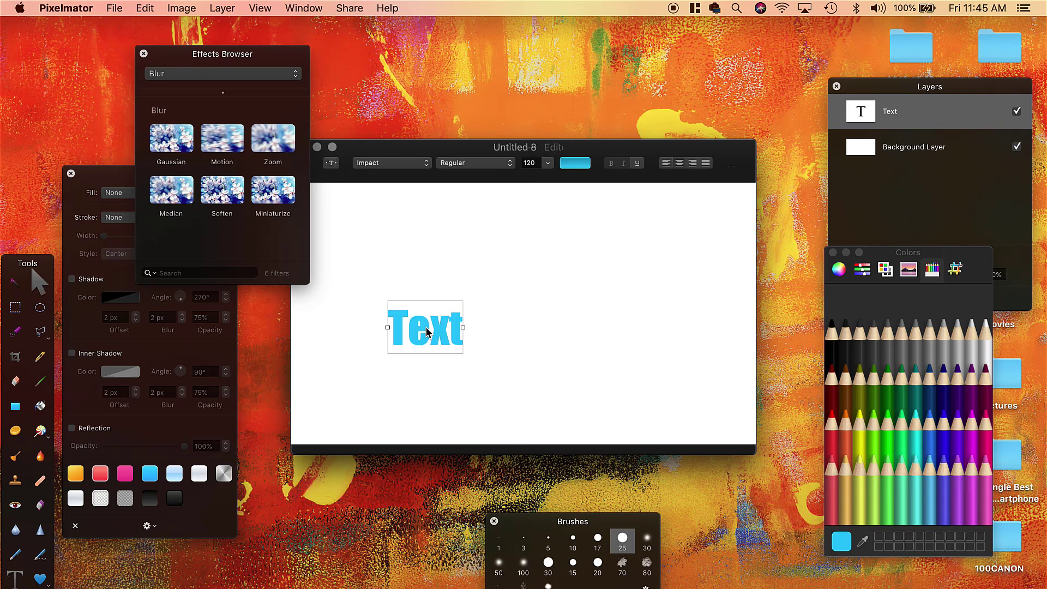
{"action": "double_click", "coordinate": [435, 326]}
{"action": "type", "text": "Great Editor"}
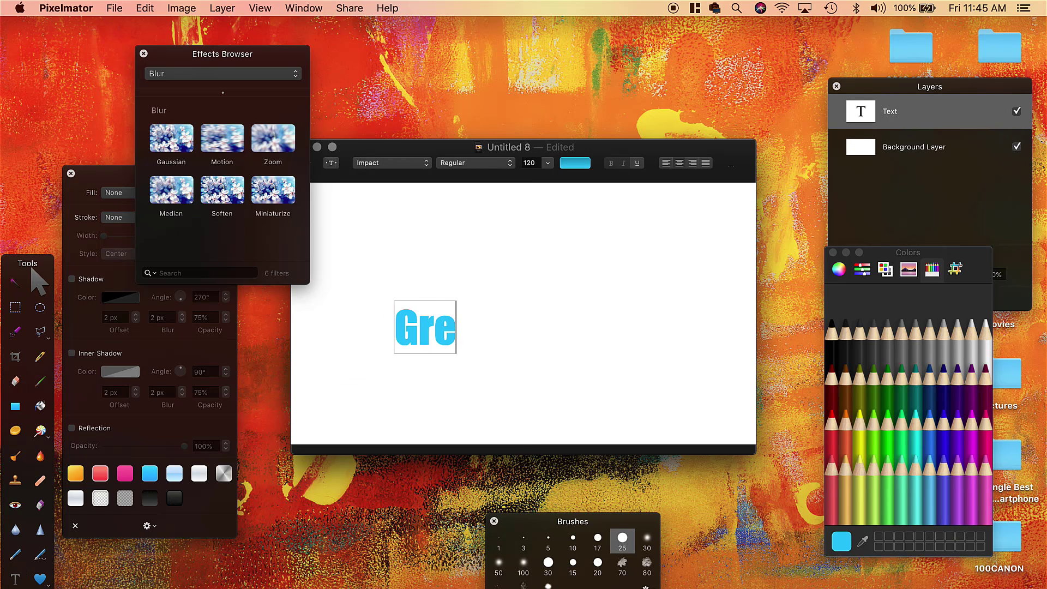
{"action": "left_click", "coordinate": [601, 77]}
{"action": "left_click", "coordinate": [449, 312]}
{"action": "left_click", "coordinate": [451, 326]}
{"action": "left_click_drag", "start_coordinate": [452, 326], "coordinate": [527, 307]}
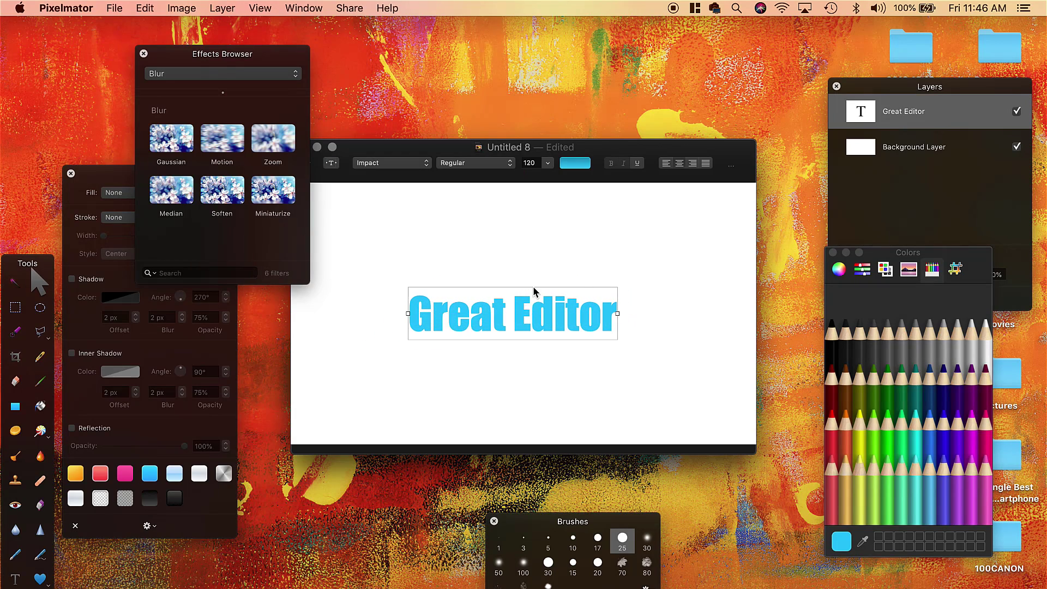
{"action": "left_click_drag", "start_coordinate": [937, 87], "coordinate": [869, 90]}
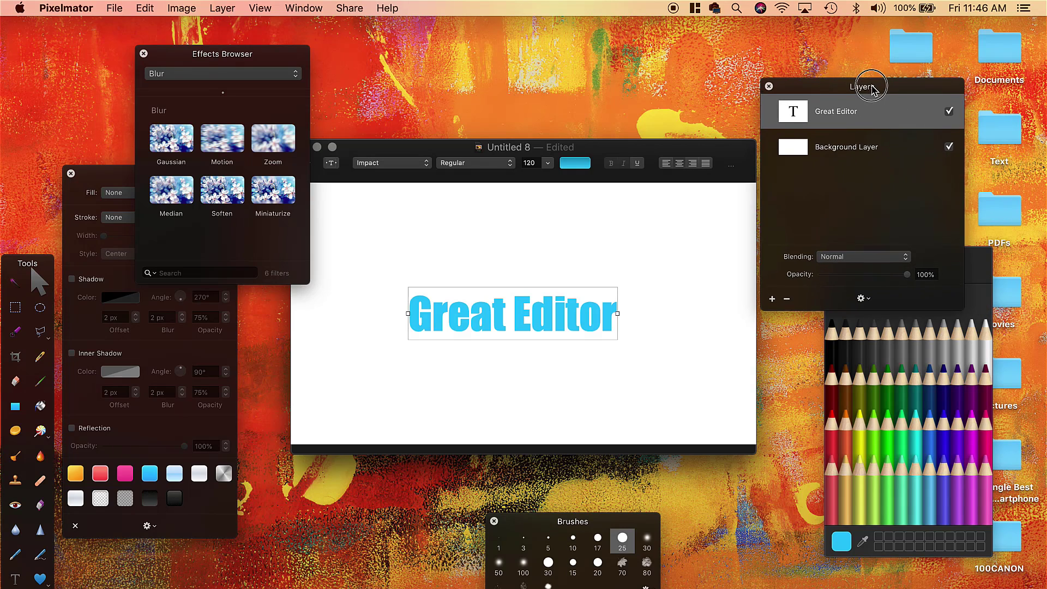
Convert the Great Editor layer into pixels and apply a Gaussian blur with radius reduced to about 5 px.
{"action": "right_click", "coordinate": [870, 109]}
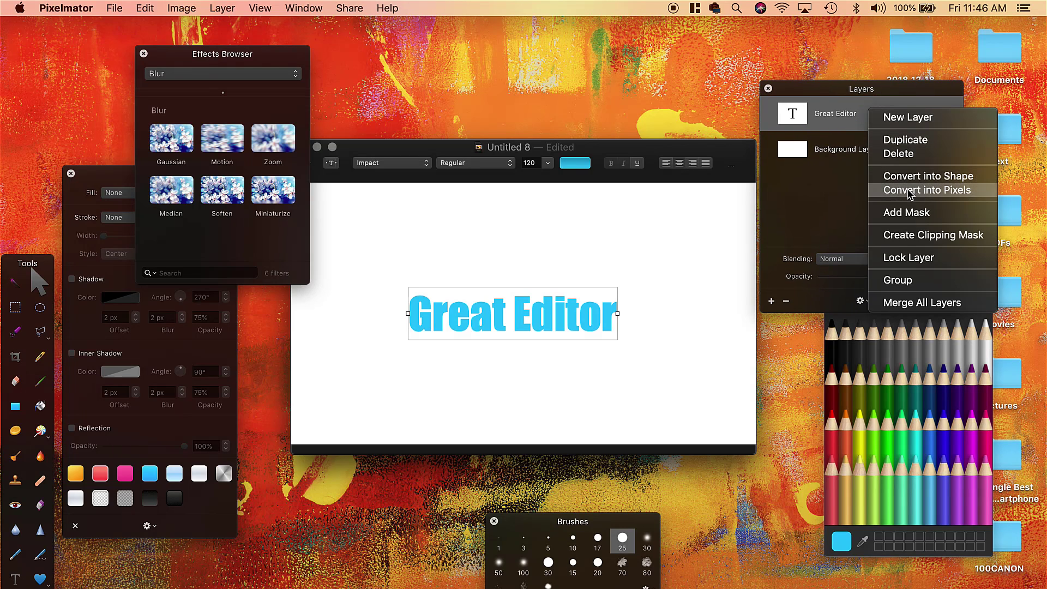
{"action": "left_click", "coordinate": [910, 191]}
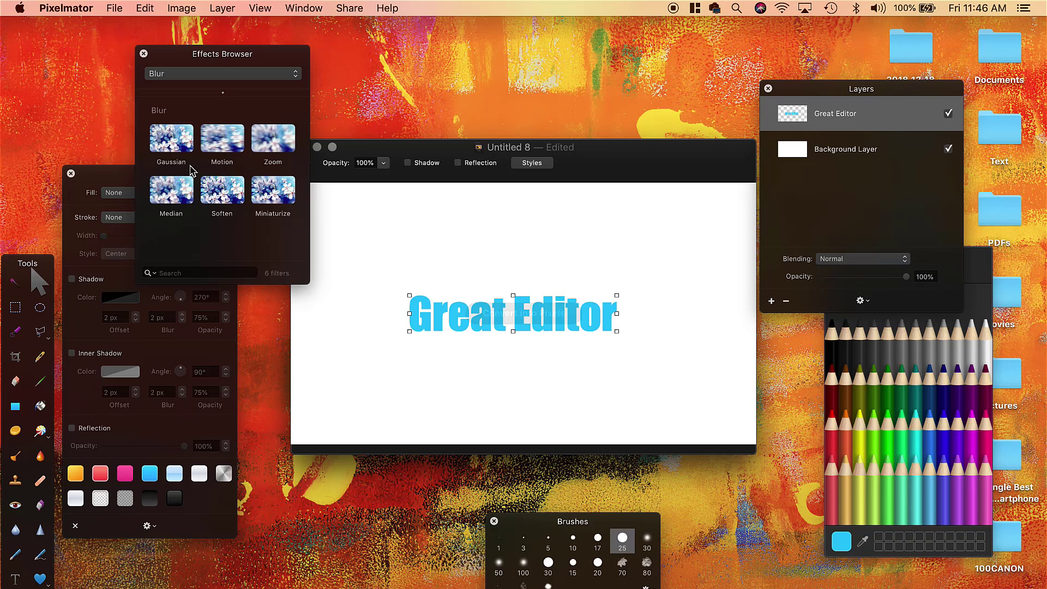
{"action": "left_click", "coordinate": [179, 133]}
{"action": "left_click_drag", "start_coordinate": [178, 133], "coordinate": [463, 312]}
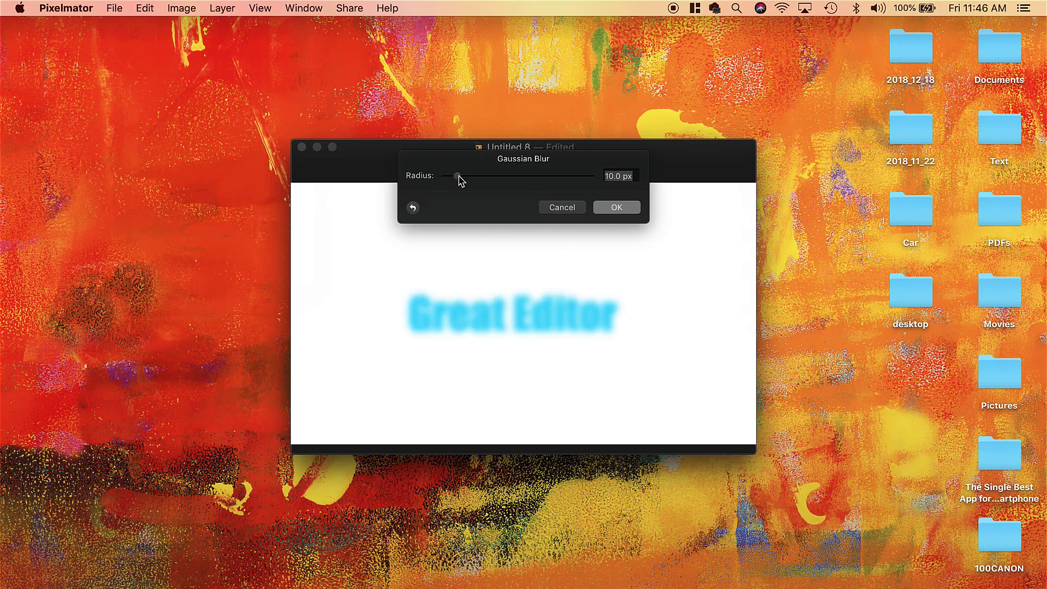
{"action": "mouse_move", "coordinate": [458, 176]}
{"action": "left_mouse_down"}
{"action": "mouse_move", "coordinate": [476, 178]}
{"action": "mouse_move", "coordinate": [455, 176]}
{"action": "left_mouse_up"}
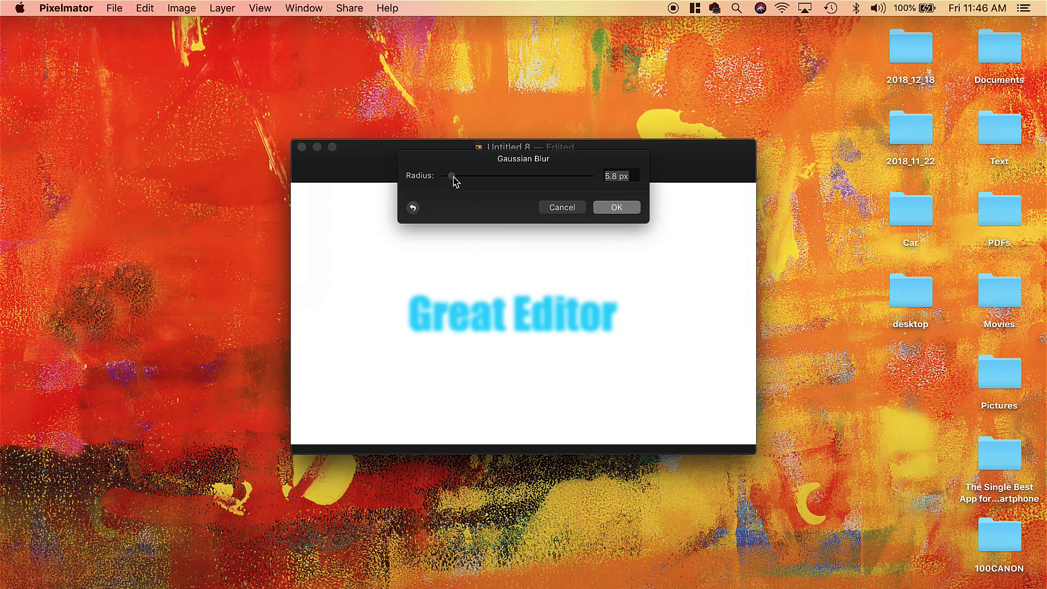
{"action": "left_click", "coordinate": [626, 210]}
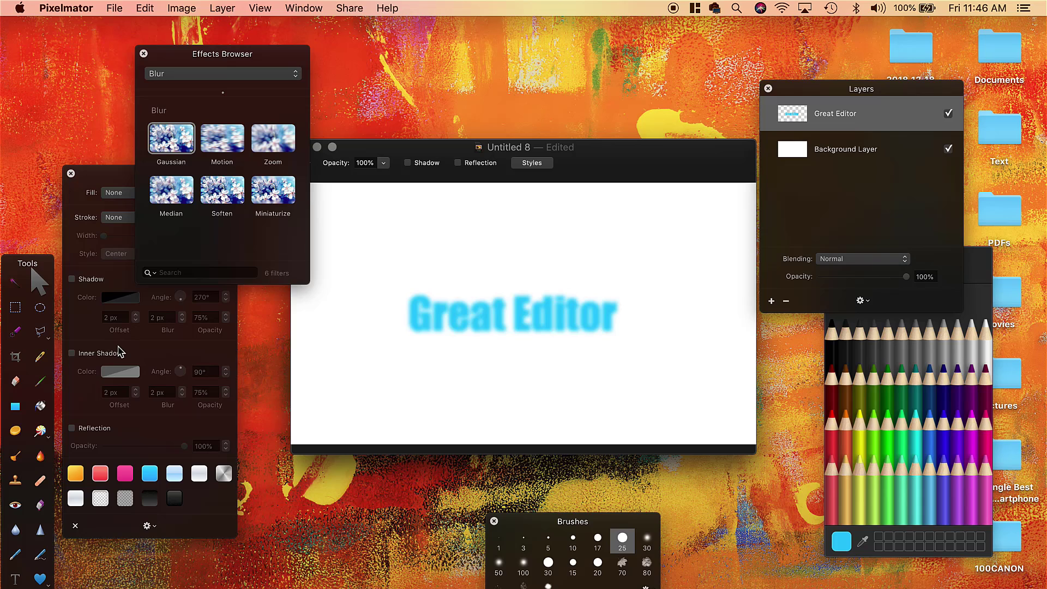
{"action": "left_click_drag", "start_coordinate": [36, 268], "coordinate": [381, 215]}
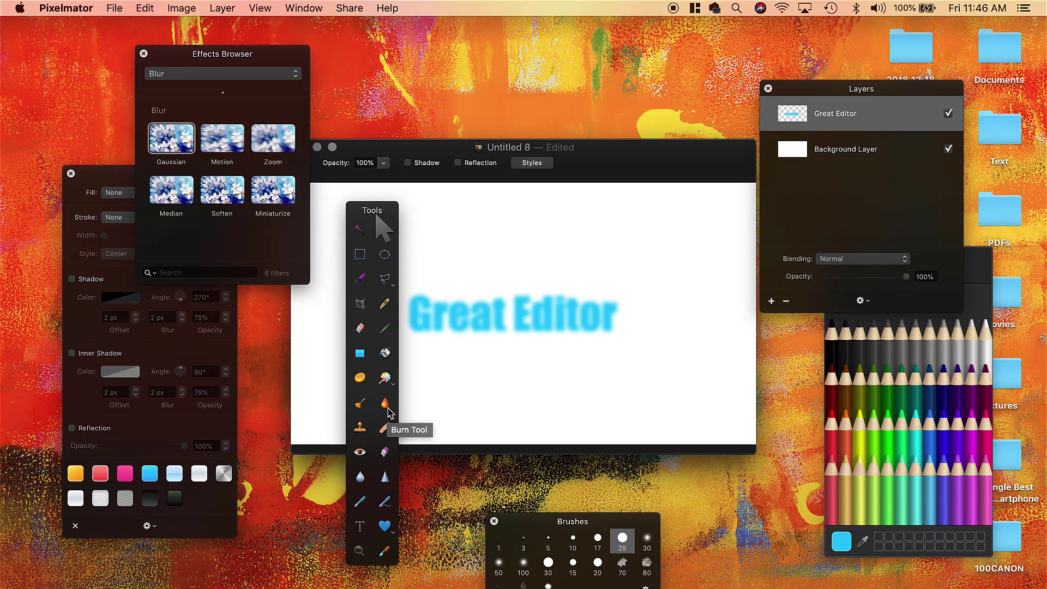
{"action": "left_click_drag", "start_coordinate": [389, 216], "coordinate": [50, 242]}
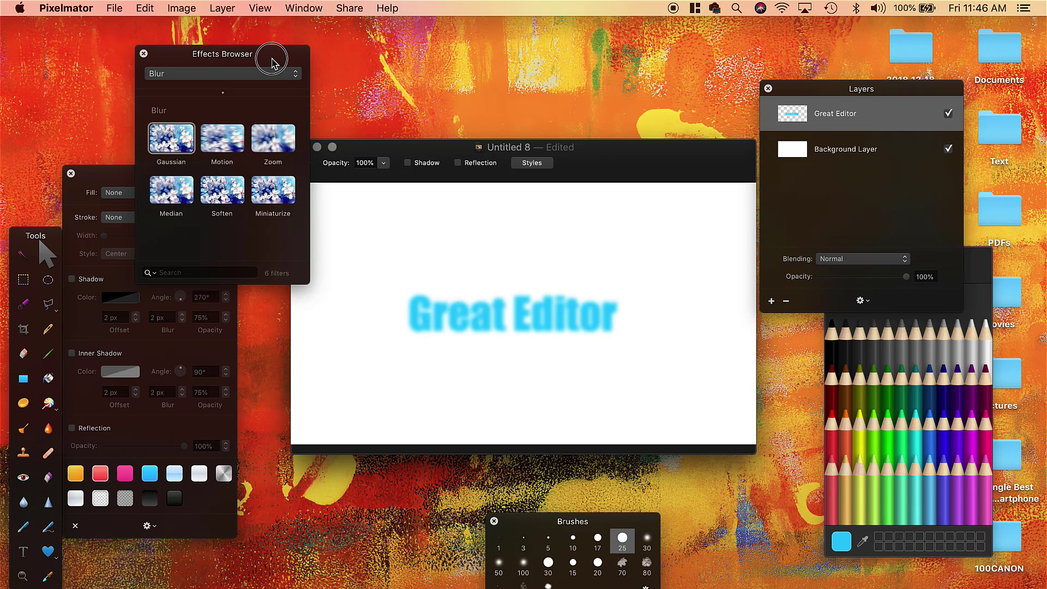
Launch DaisyDisk from the Applications stack and lower its window to show Macintosh HD and the Youtube share.
{"action": "left_click_drag", "start_coordinate": [273, 54], "coordinate": [402, 370]}
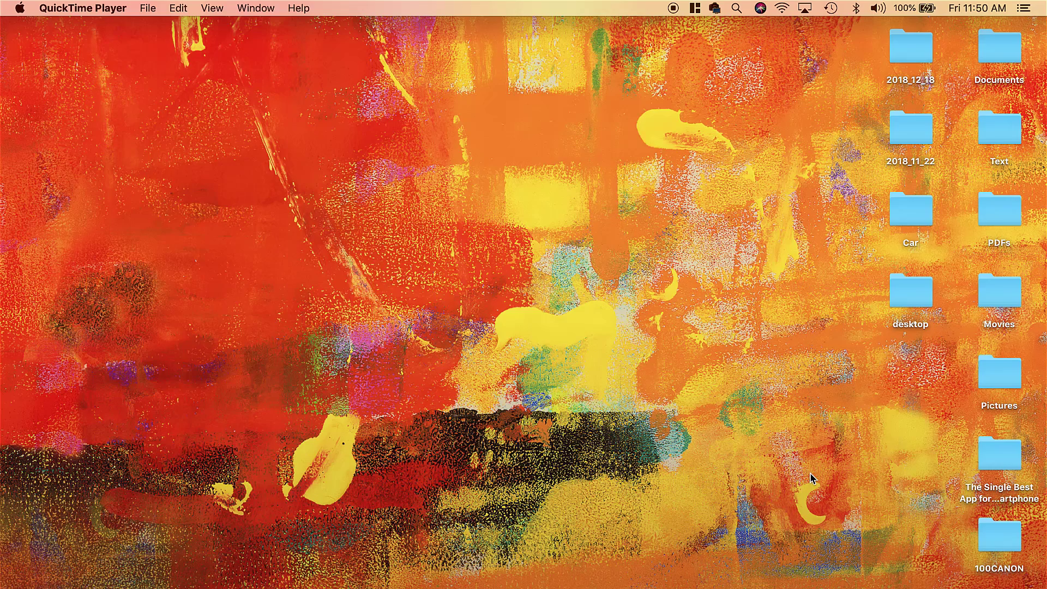
{"action": "left_click", "coordinate": [870, 583]}
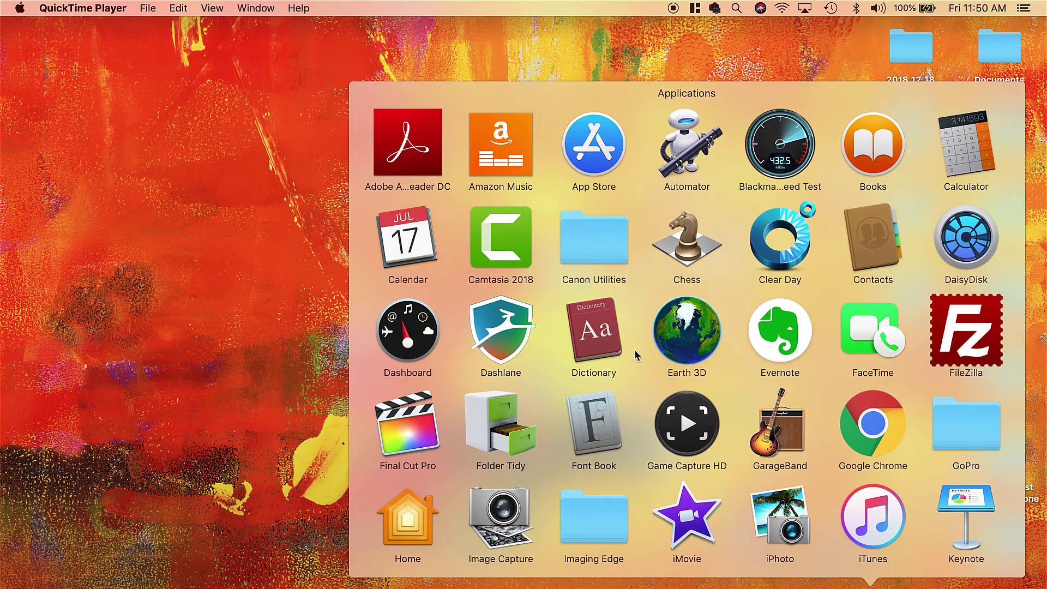
{"action": "left_click", "coordinate": [969, 248]}
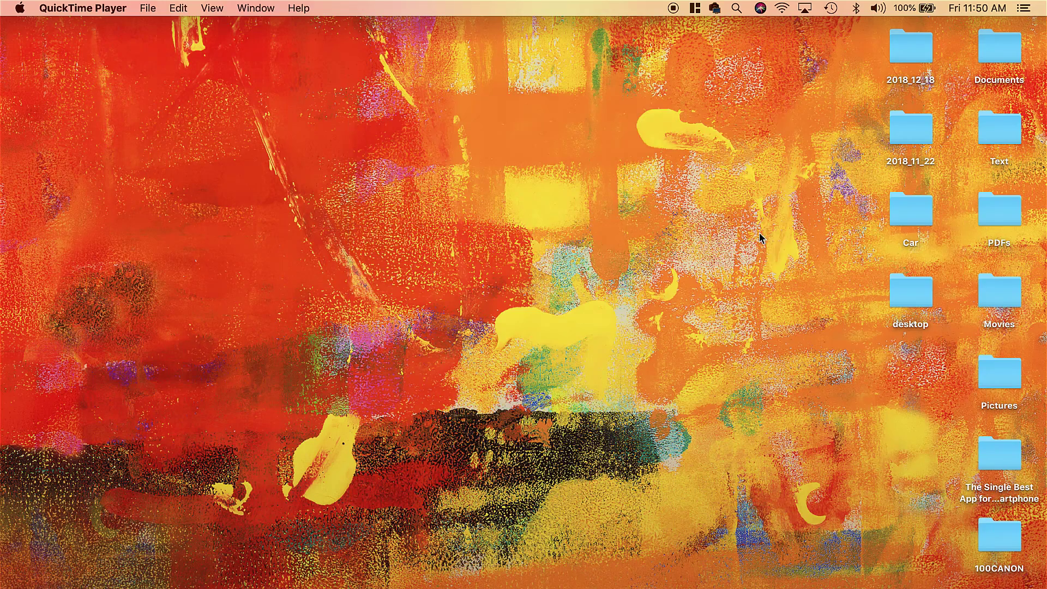
{"action": "left_click_drag", "start_coordinate": [467, 109], "coordinate": [459, 239]}
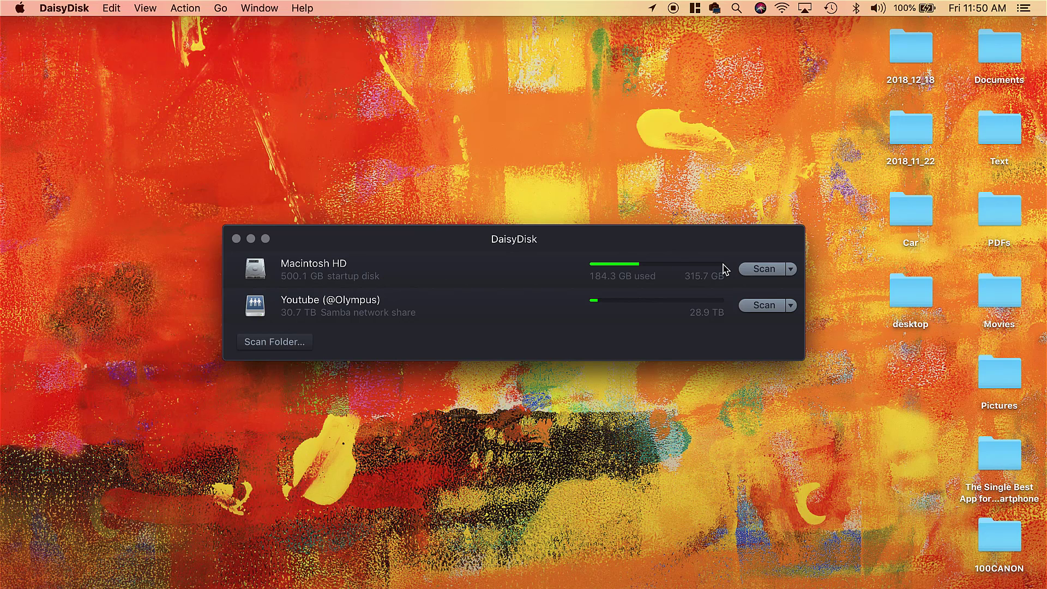
Scan Macintosh HD, read the 189.2 GB usage total, then minimize the DaisyDisk window.
{"action": "left_click", "coordinate": [772, 270]}
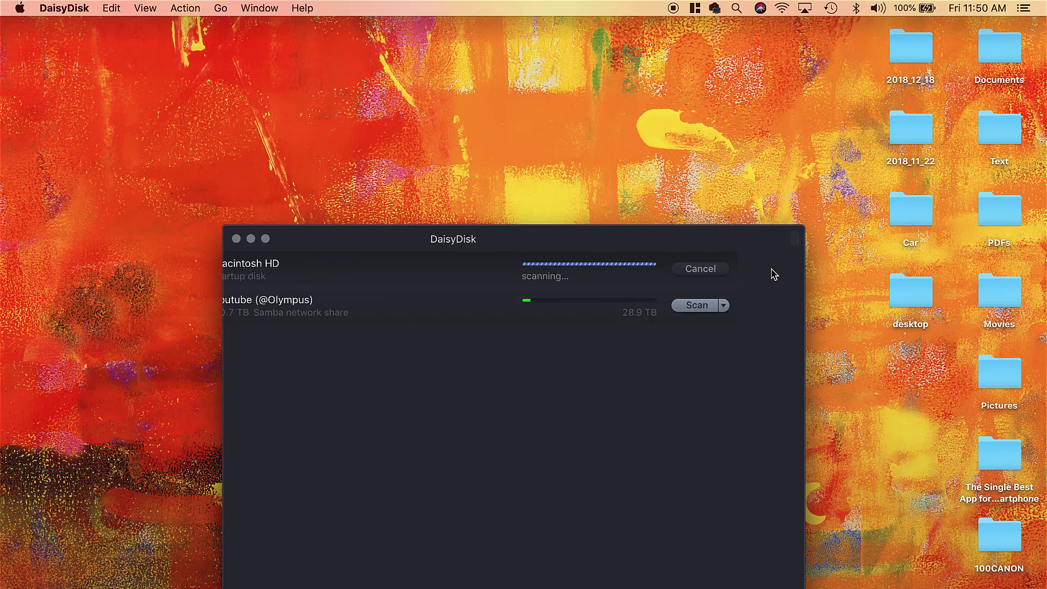
{"action": "left_click_drag", "start_coordinate": [616, 235], "coordinate": [582, 145]}
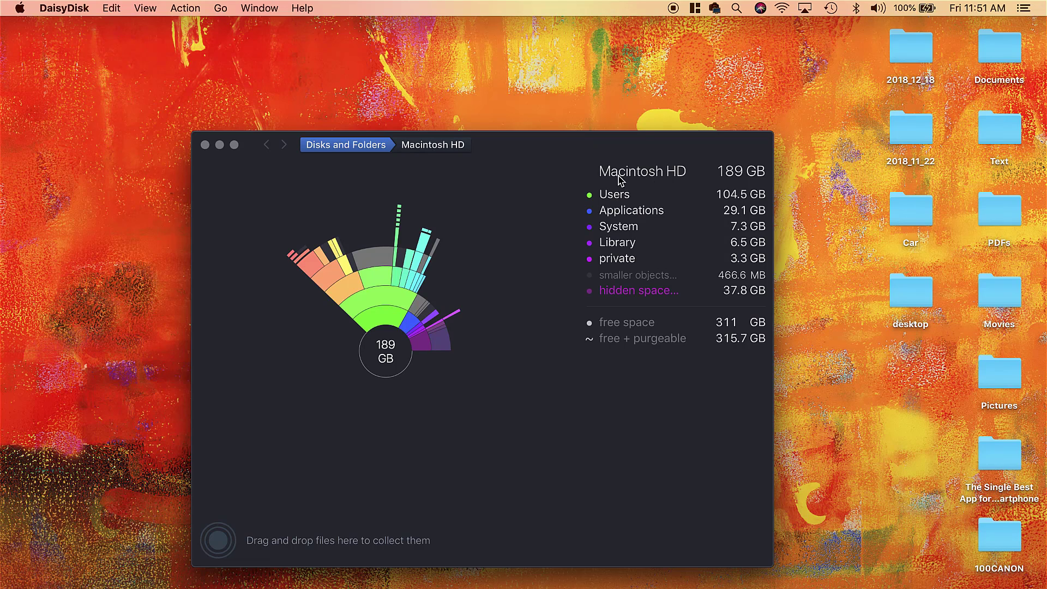
{"action": "left_click", "coordinate": [741, 181]}
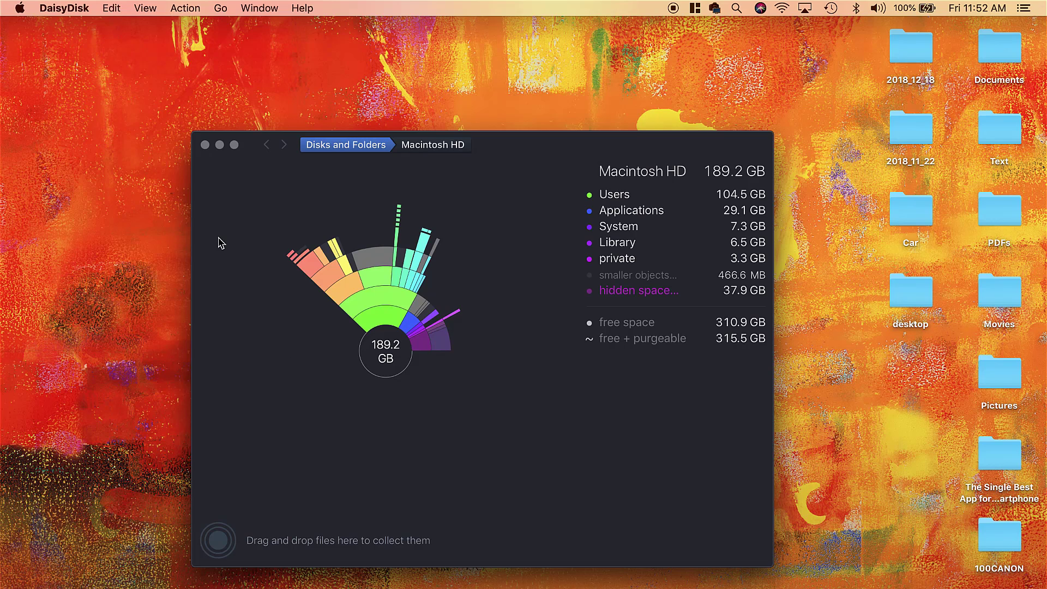
{"action": "left_click", "coordinate": [221, 147]}
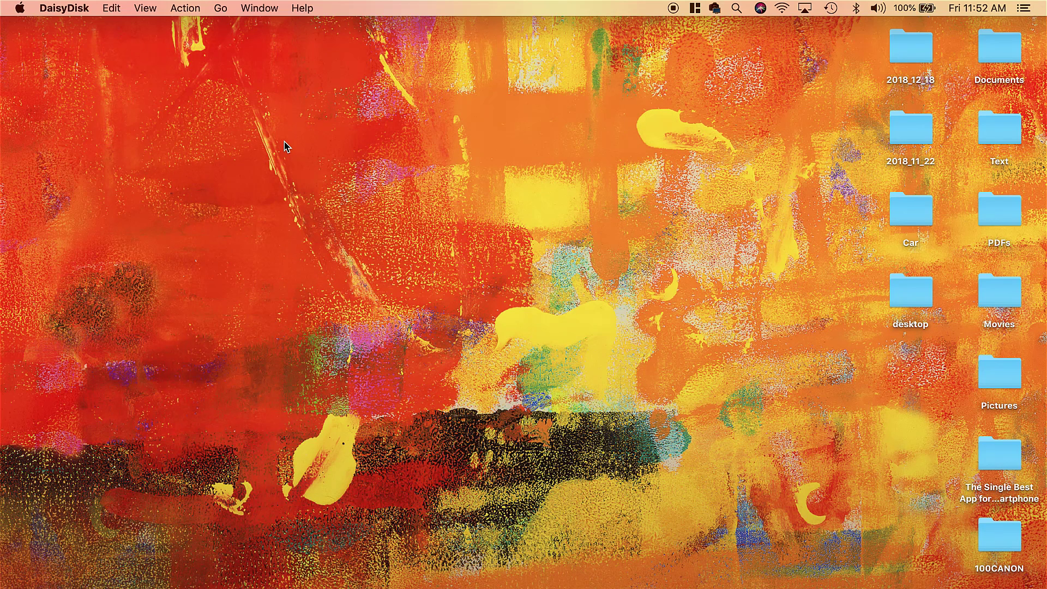